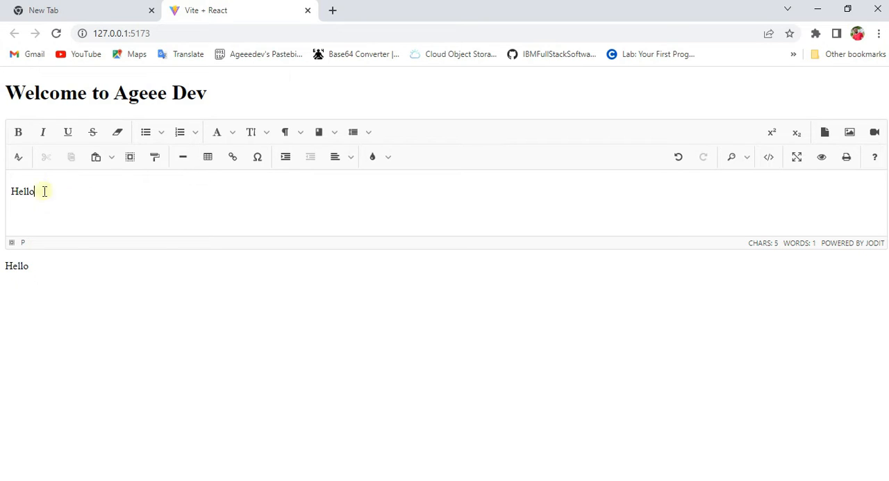
# Format Hello as bold, italic and underlined, and turn it into a bulleted list item.
pyautogui.moveTo(43, 191); pyautogui.dragTo(2, 193)
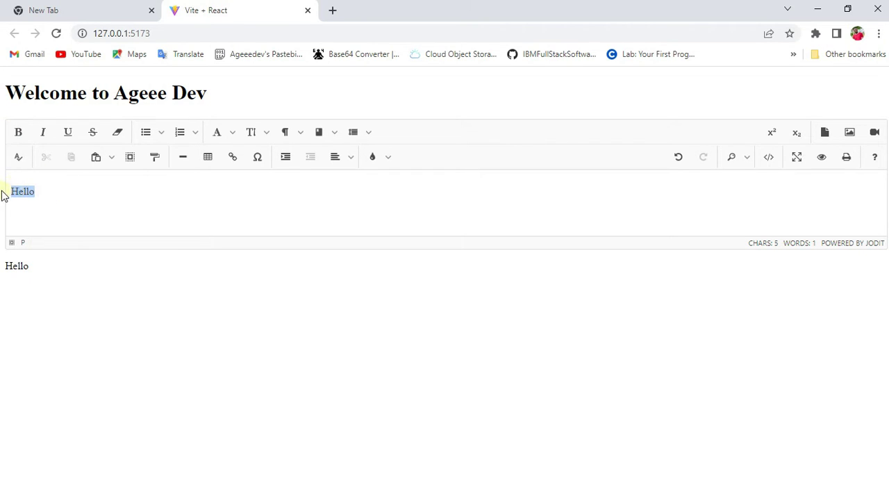
pyautogui.click(18, 132)
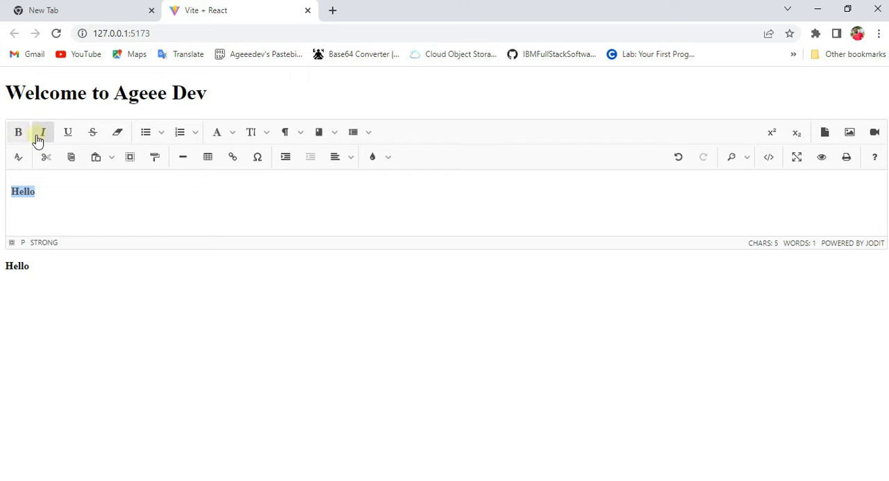
pyautogui.click(43, 132)
pyautogui.click(68, 132)
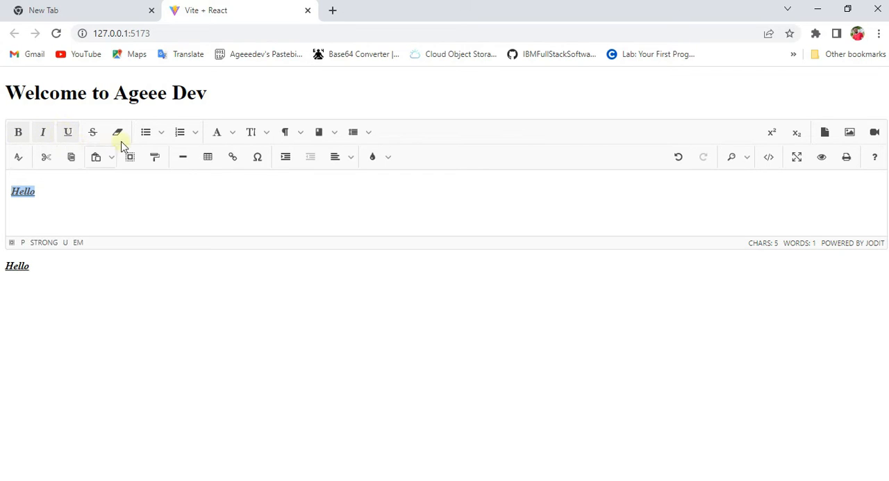
pyautogui.click(146, 132)
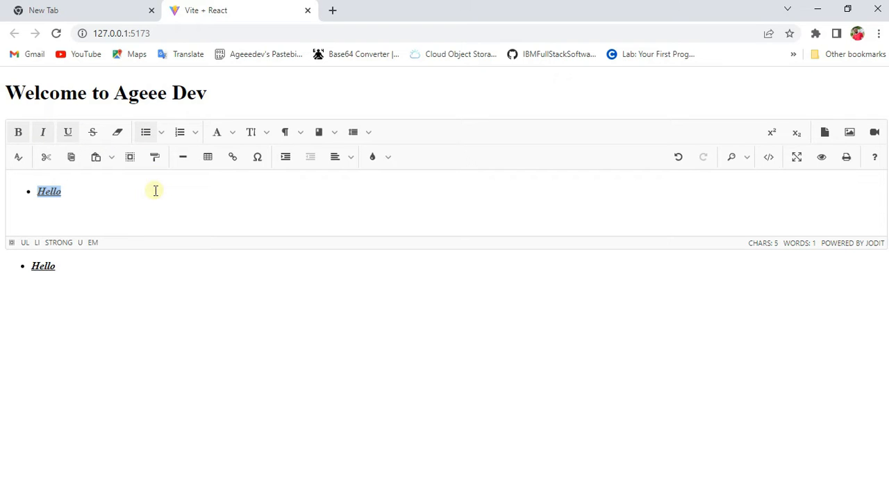
pyautogui.click(79, 191)
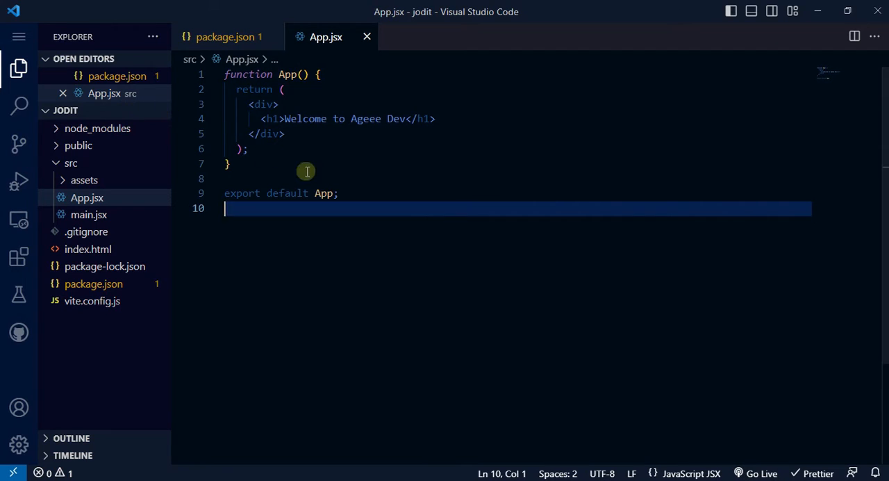
# Run npm install jodit-react html-react-parser --save in a new terminal.
pyautogui.click(19, 36)
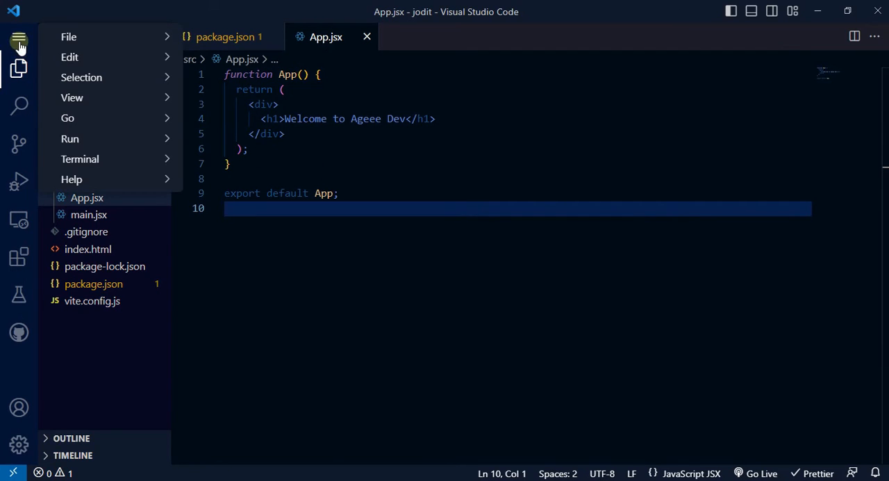
pyautogui.moveTo(80, 159)
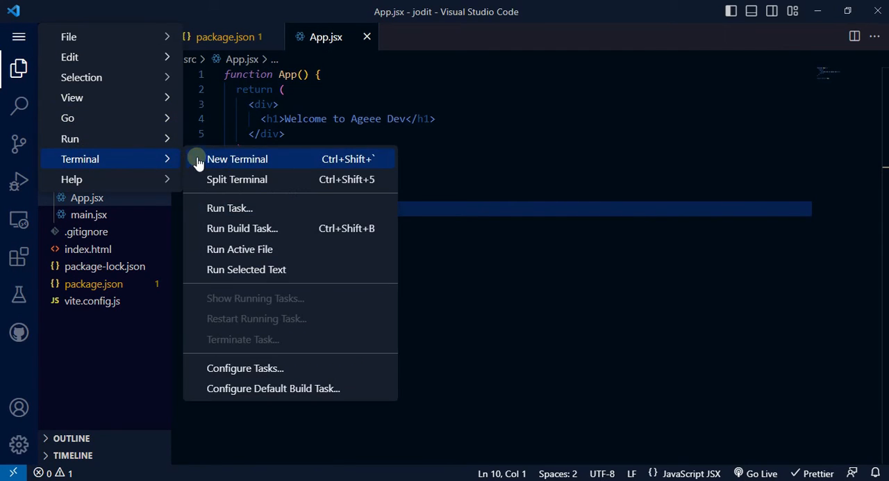
pyautogui.click(212, 158)
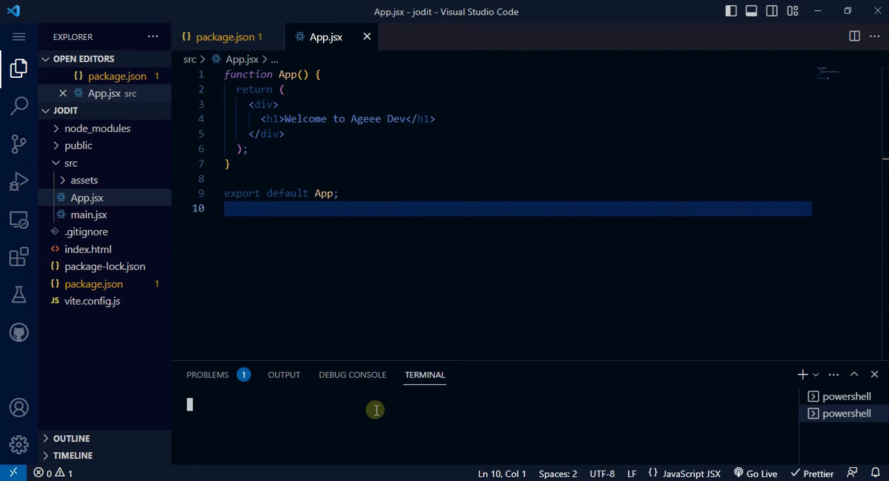
pyautogui.write('n')
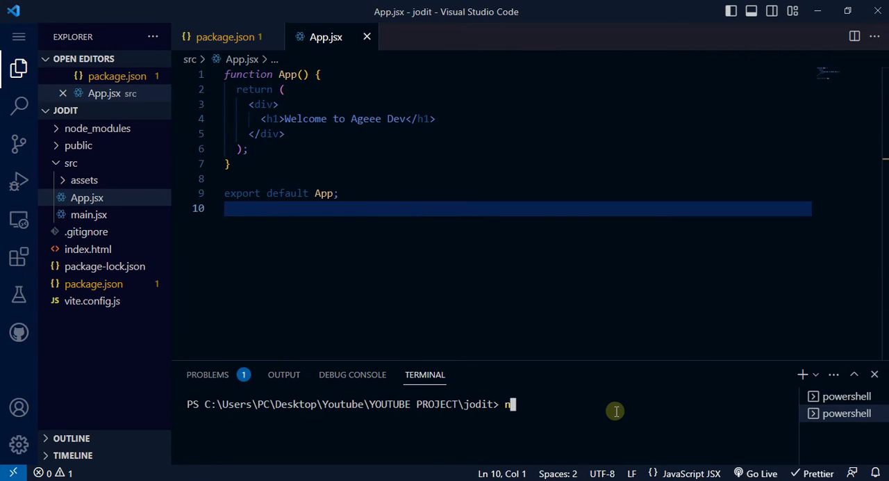
pyautogui.write('pm in')
pyautogui.write('stall ')
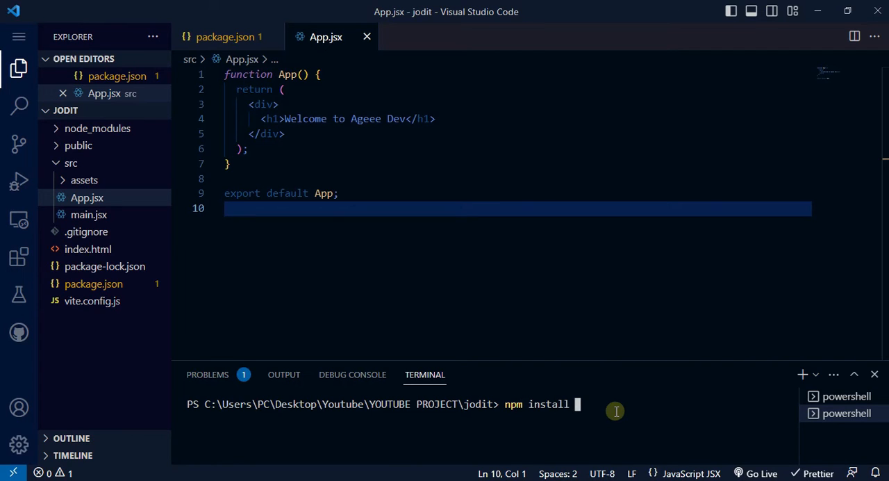
pyautogui.write('rec')
pyautogui.press('BackSpace')
pyautogui.press('BackSpace')
pyautogui.press('BackSpace')
pyautogui.write('jo')
pyautogui.write('dit-reac')
pyautogui.write('t')
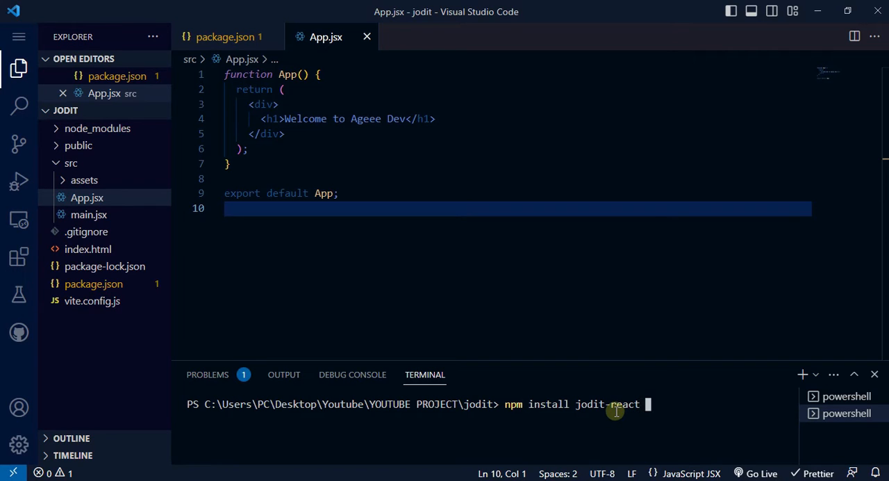
pyautogui.write(' hjt')
pyautogui.press('BackSpace')
pyautogui.press('BackSpace')
pyautogui.write('tml-r')
pyautogui.write('eact-')
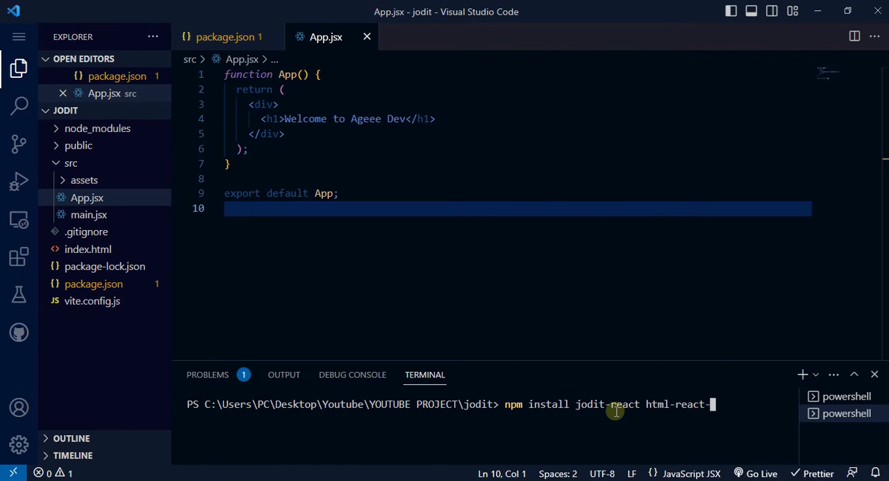
pyautogui.write('parser')
pyautogui.write(' --')
pyautogui.write('save')
pyautogui.press('Return')
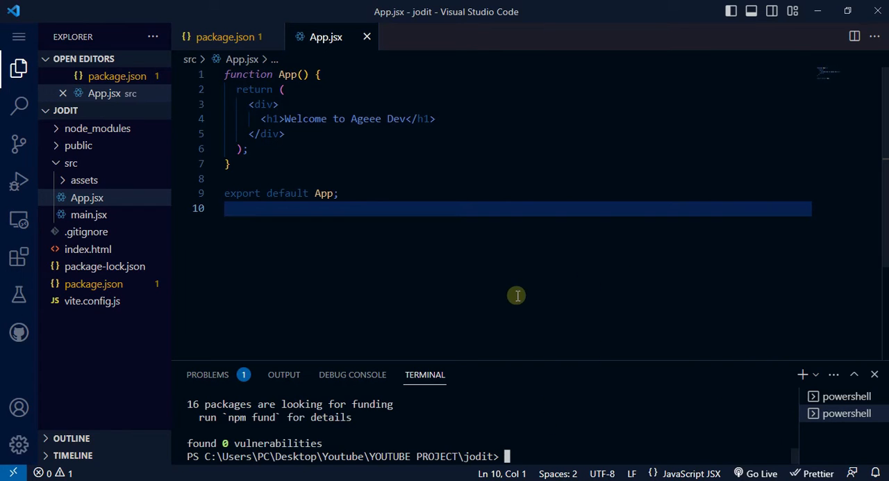
pyautogui.click(225, 37)
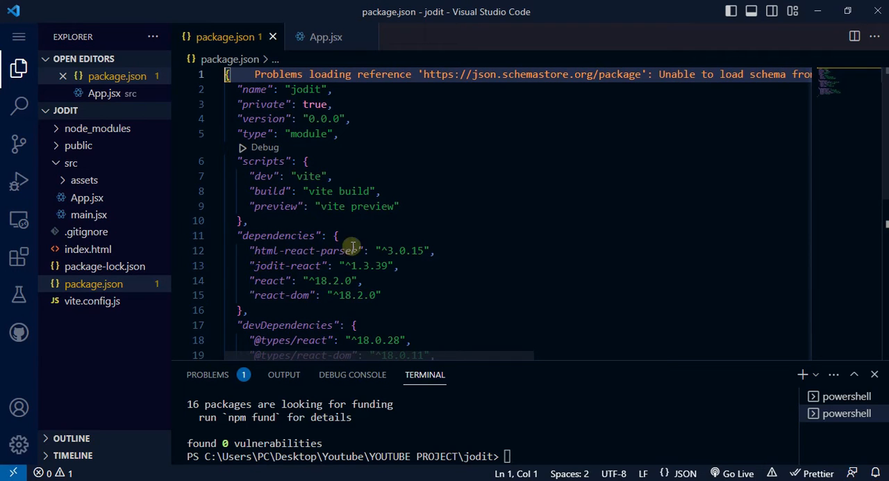
pyautogui.moveTo(97, 182)
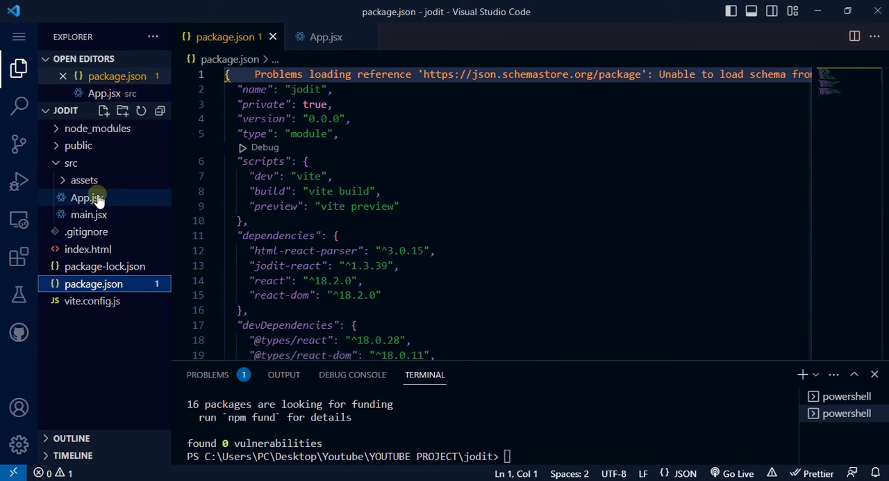
pyautogui.click(86, 197)
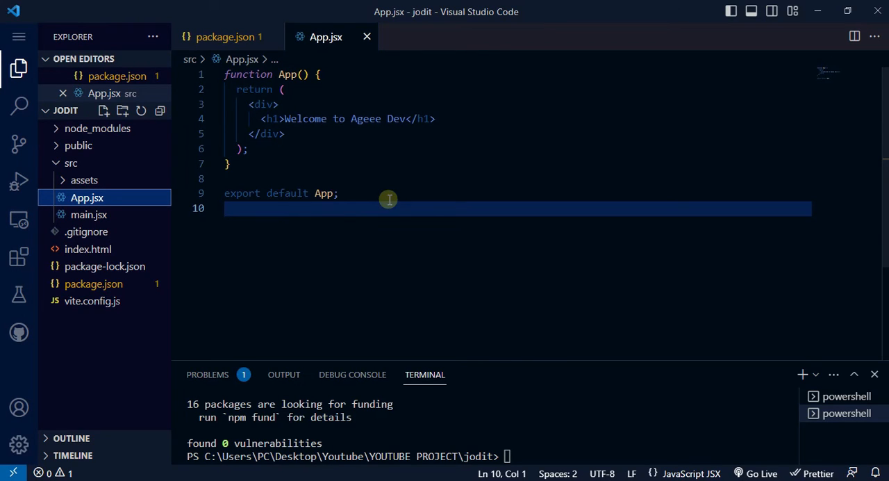
# Start the Vite dev server with npm run dev and open the local URL in Chrome.
pyautogui.click(515, 448)
pyautogui.write('npm ')
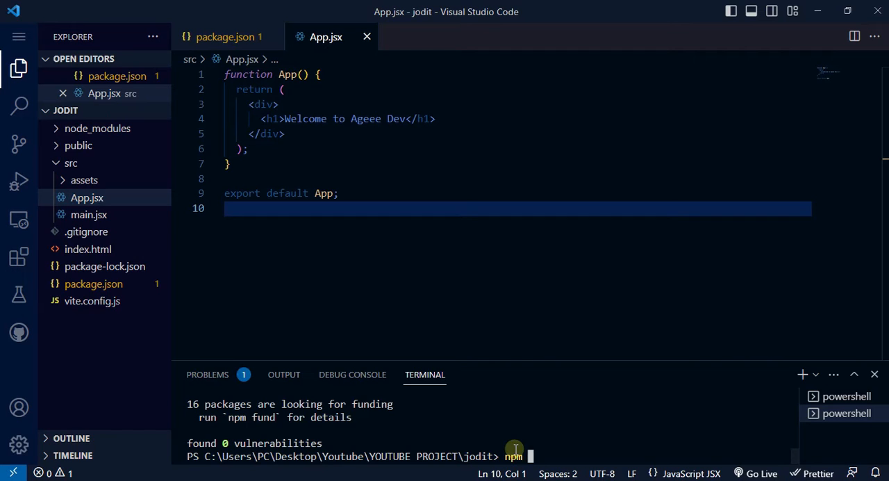
pyautogui.write('run dev')
pyautogui.press('Return')
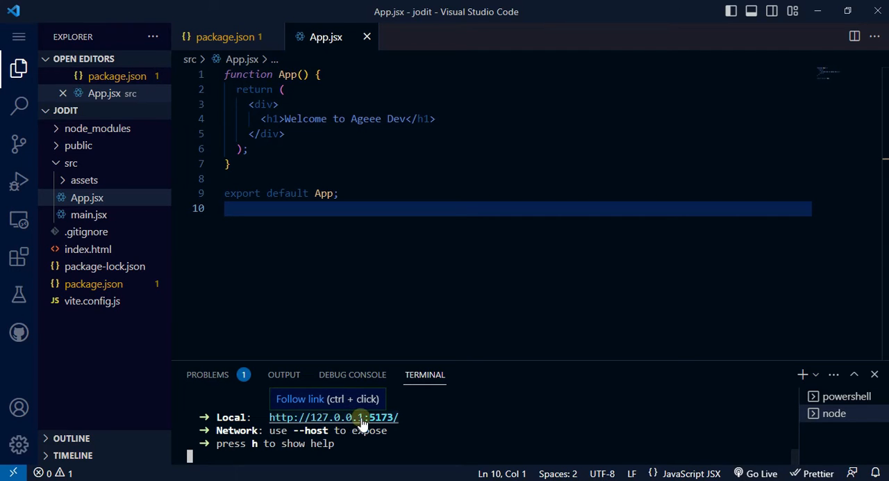
pyautogui.keyDown('ctrl'); pyautogui.click(361, 417); pyautogui.keyUp('ctrl')
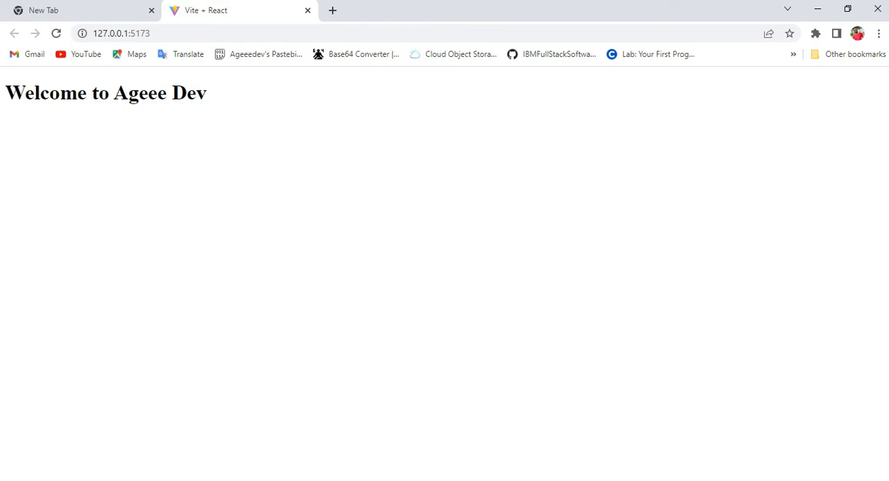
pyautogui.click(229, 434)
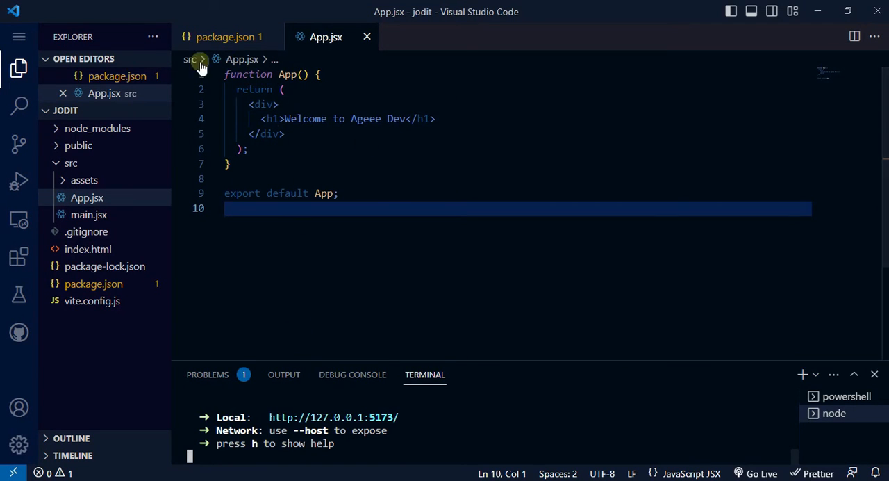
# Import useState, useRef and useMemo from react at the top of App.jsx.
pyautogui.click(227, 74)
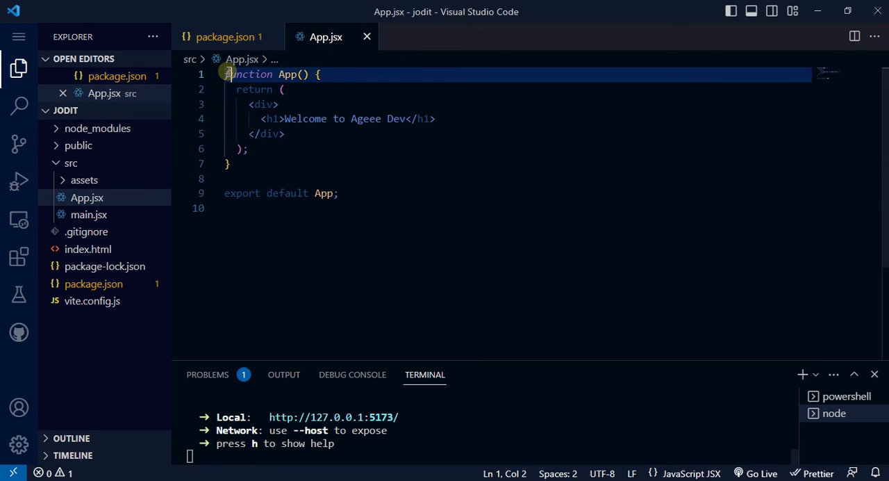
pyautogui.press('Return')
pyautogui.press('Return')
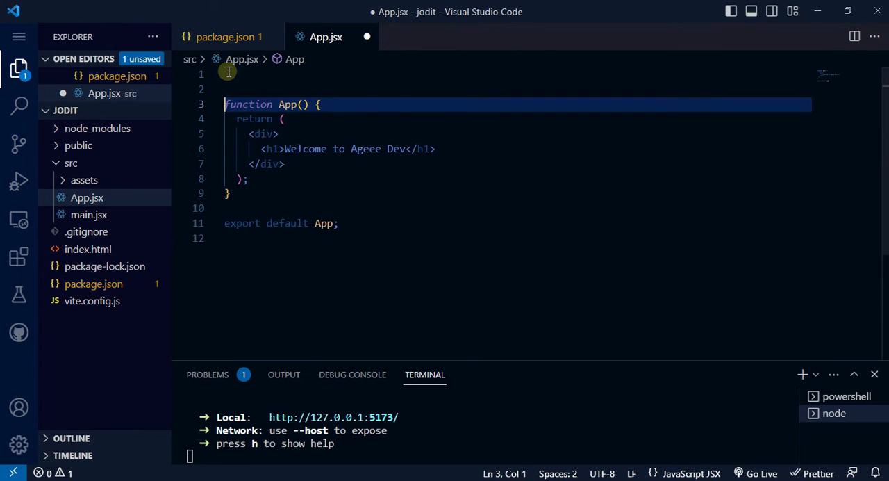
pyautogui.press('Up')
pyautogui.press('Up')
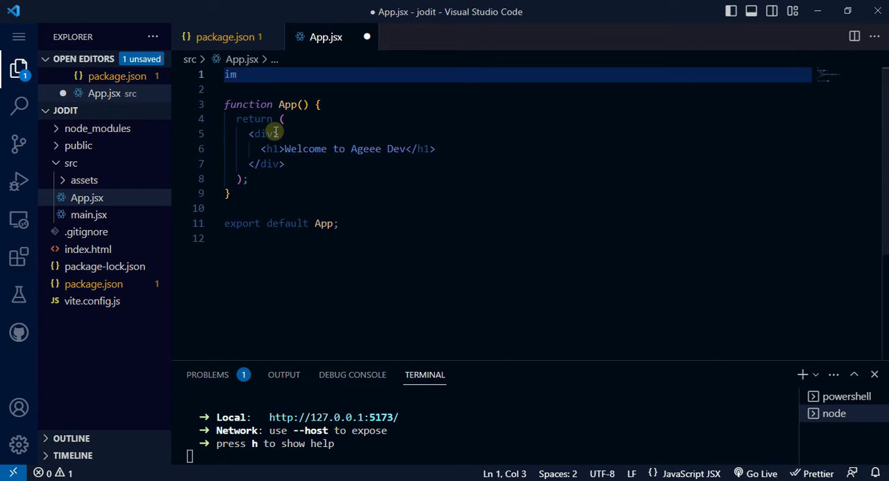
pyautogui.hotkey('ctrl', 'space')
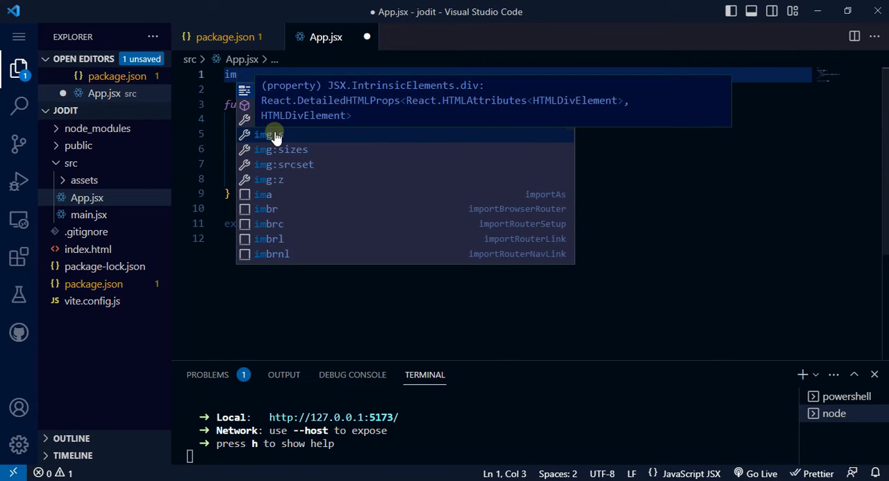
pyautogui.write('port')
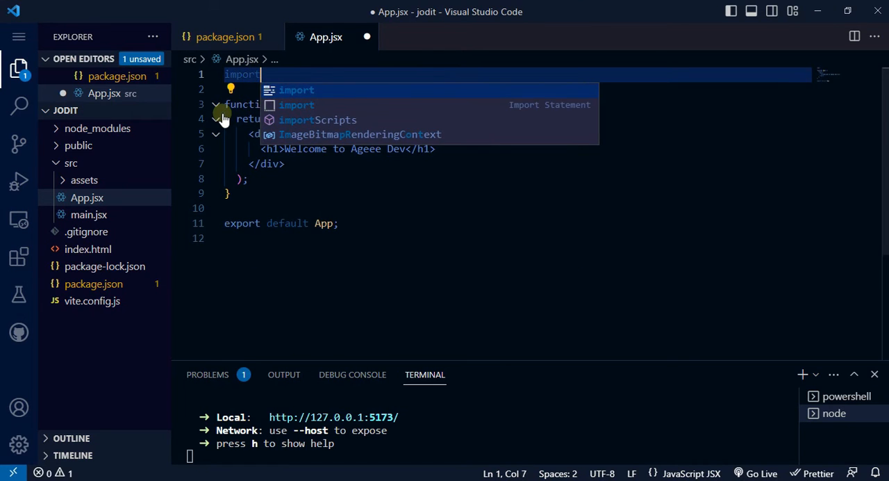
pyautogui.write(' {')
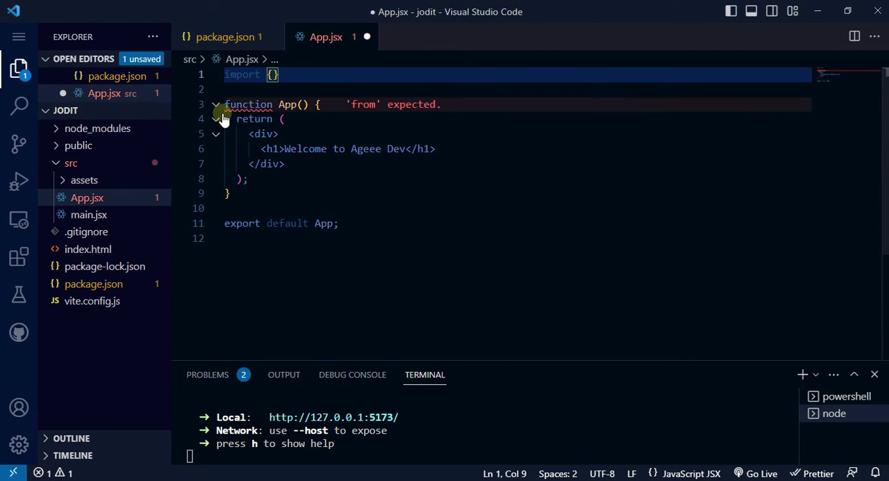
pyautogui.write('useS')
pyautogui.press('Tab')
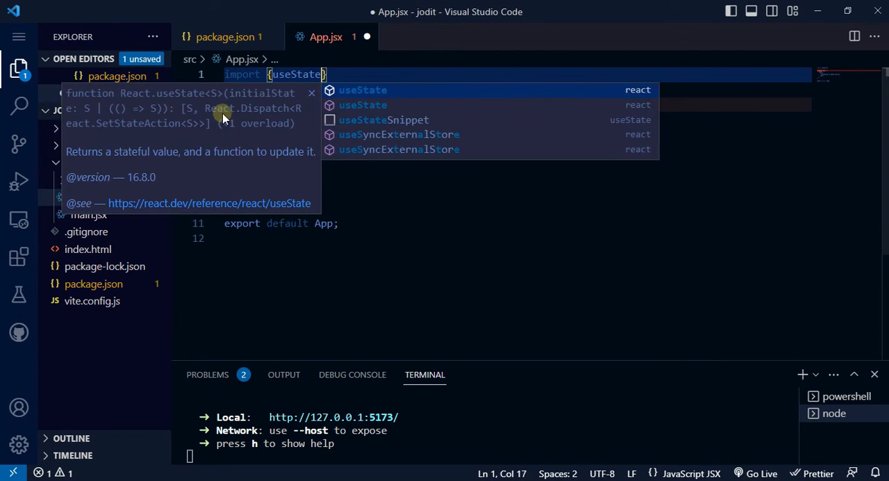
pyautogui.write(', ')
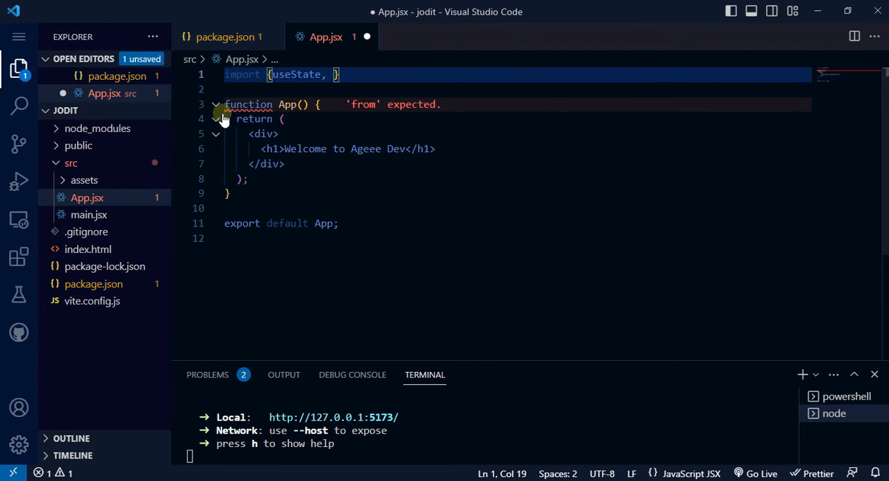
pyautogui.write('useRef')
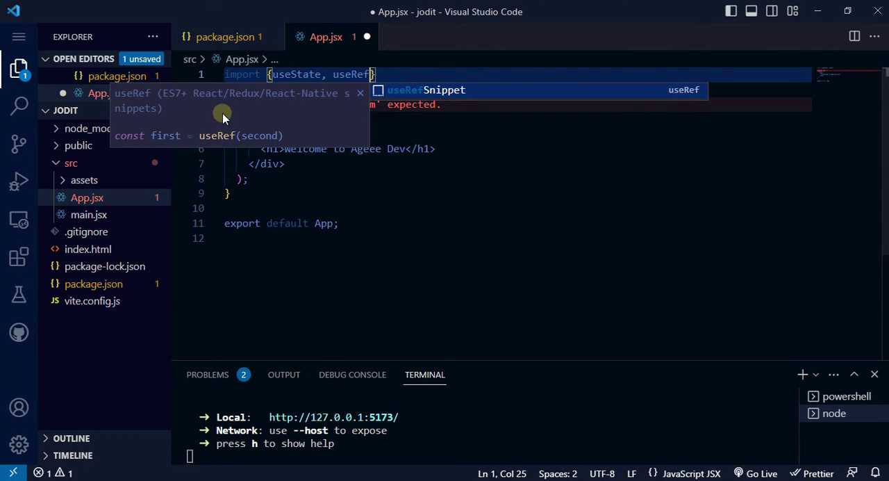
pyautogui.write(', ')
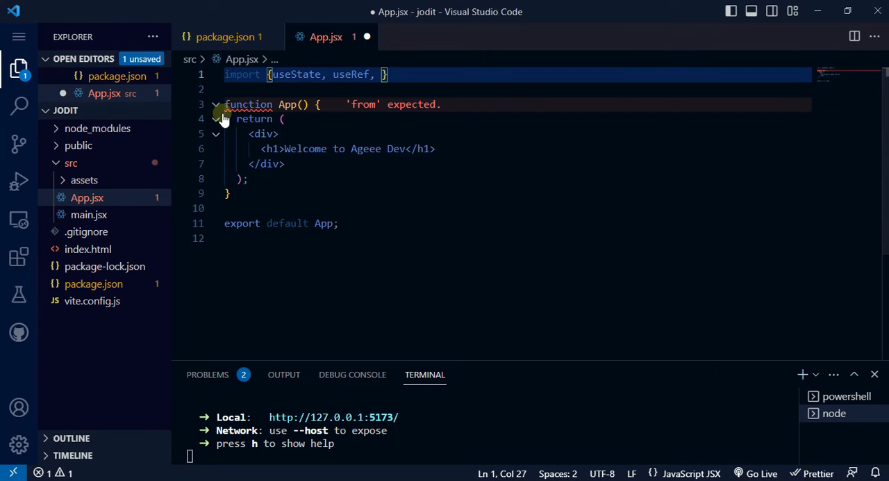
pyautogui.write('useMe')
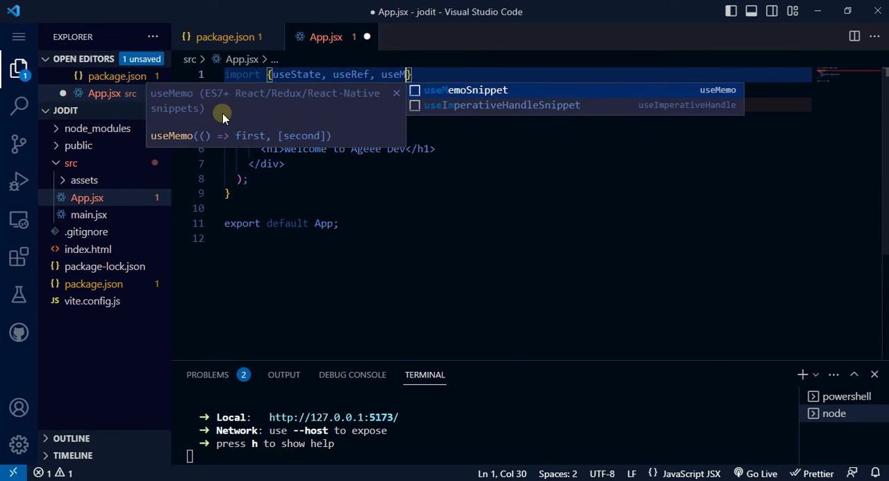
pyautogui.write('m')
pyautogui.press('BackSpace')
pyautogui.write('mpo')
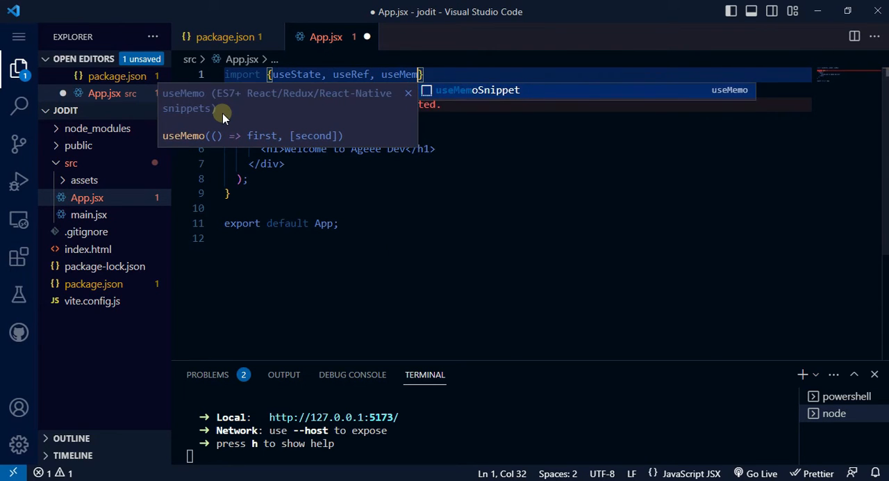
pyautogui.press('Escape')
pyautogui.press('Right')
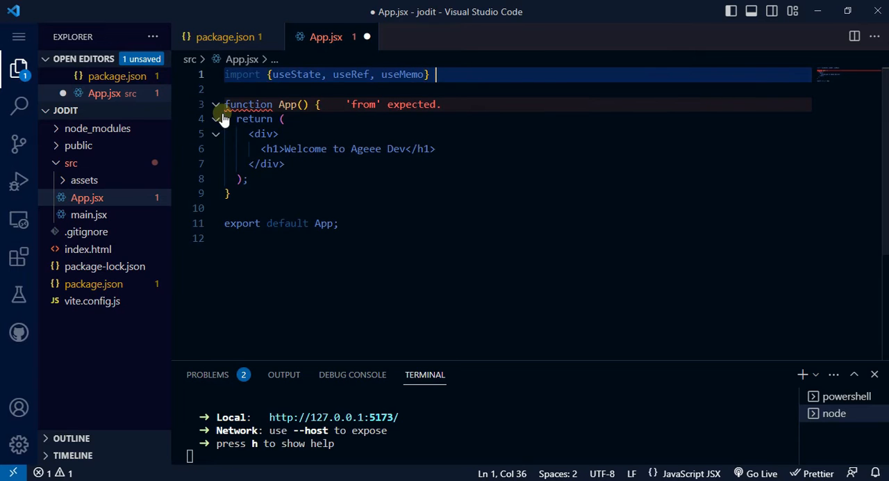
pyautogui.write('from ')
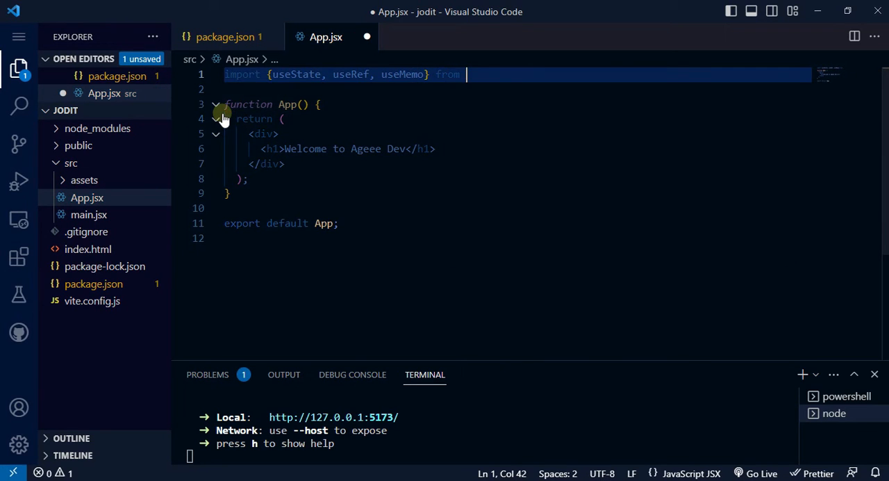
pyautogui.write("'reac")
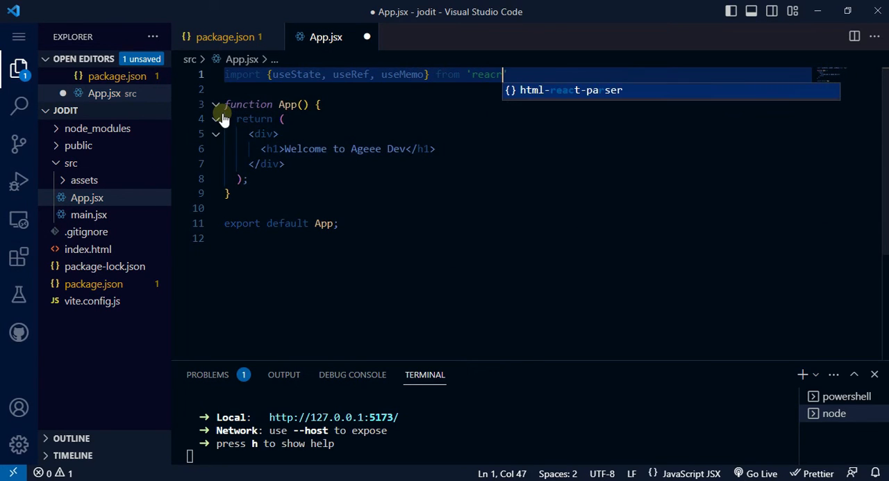
pyautogui.write('t')
pyautogui.press('End')
pyautogui.press('Return')
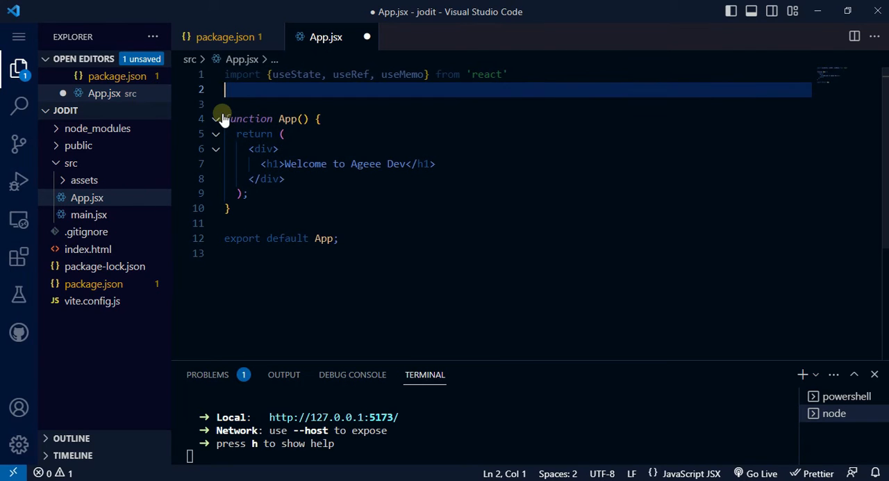
pyautogui.write('mport ')
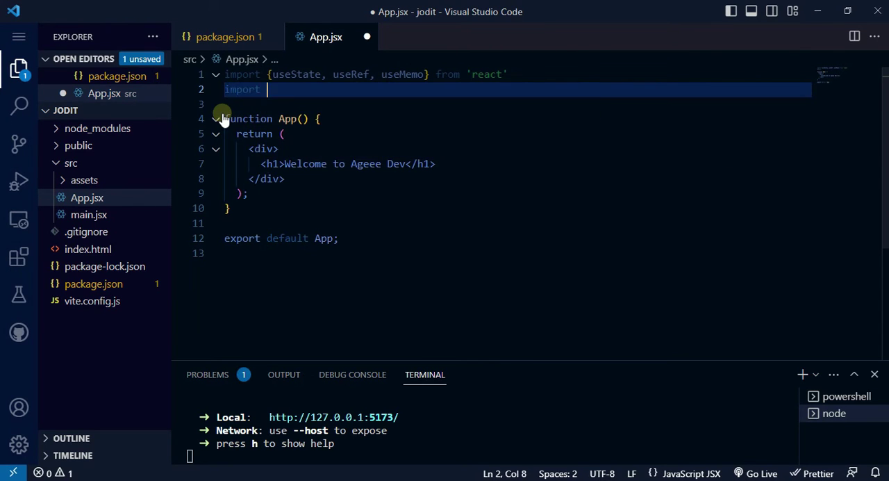
pyautogui.write('SX')
# Import JoditEditor from jodit-react and HTMLReactParser from html-react-parser.
pyautogui.press('BackSpace')
pyautogui.press('BackSpace')
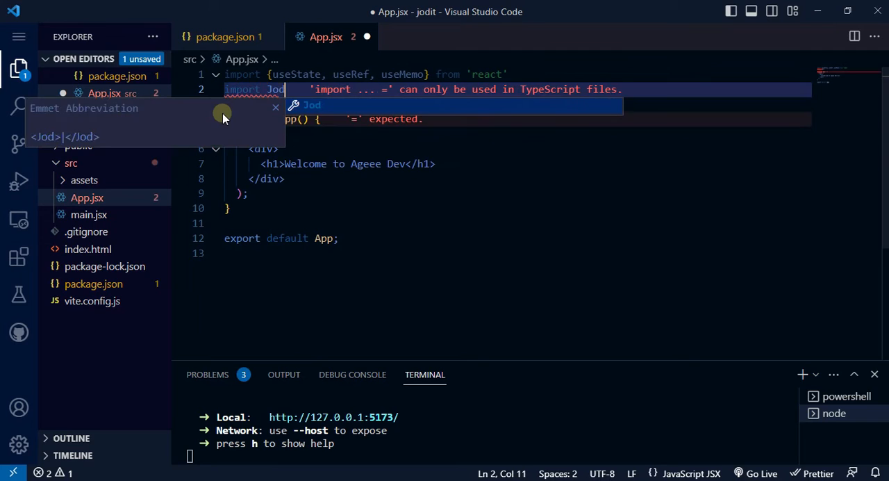
pyautogui.write('oditEd')
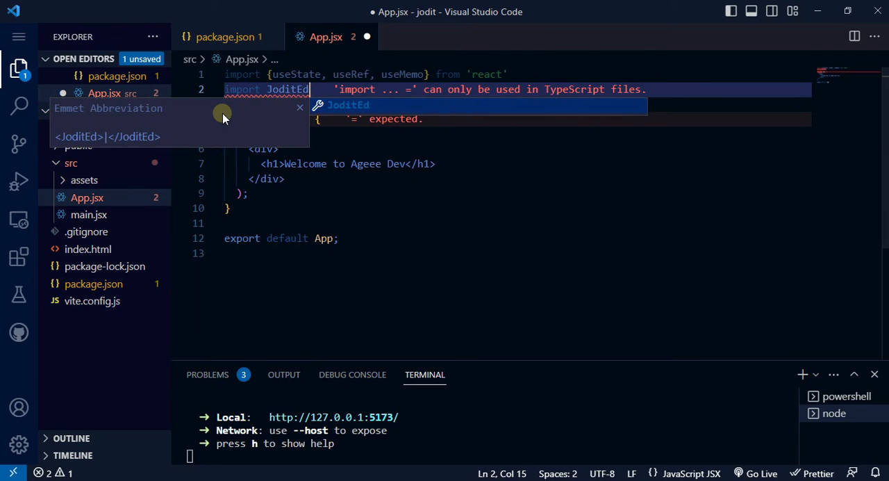
pyautogui.write('itot')
pyautogui.press('BackSpace')
pyautogui.write('r ')
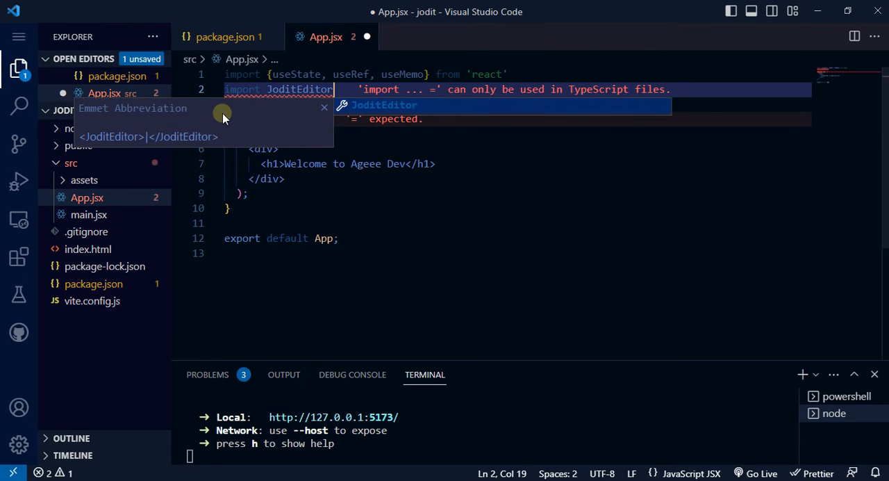
pyautogui.write('from ')
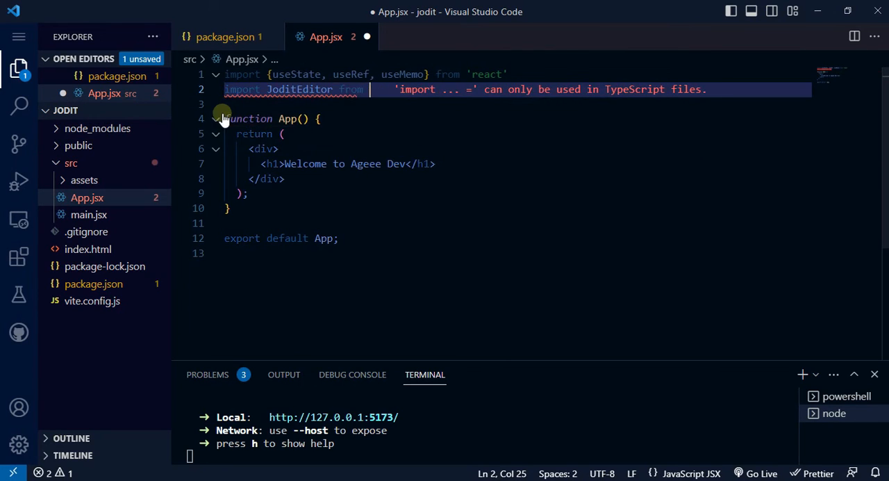
pyautogui.write("'jof")
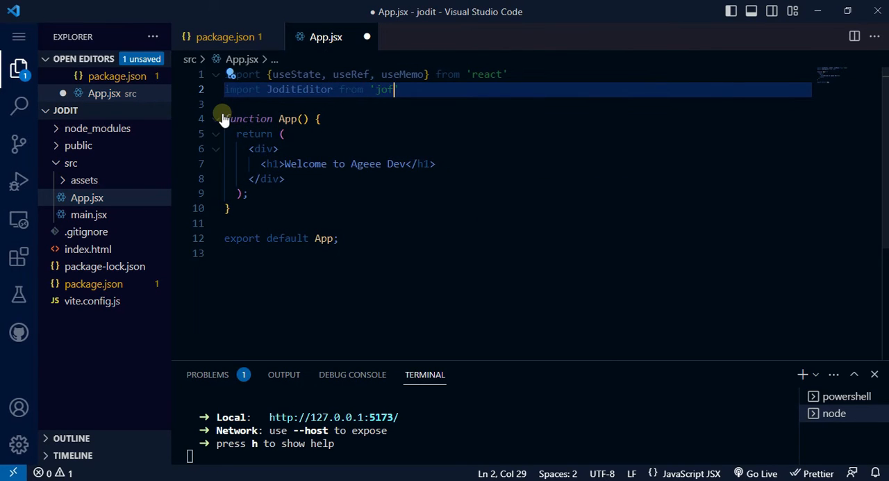
pyautogui.press('BackSpace')
pyautogui.write('dit-')
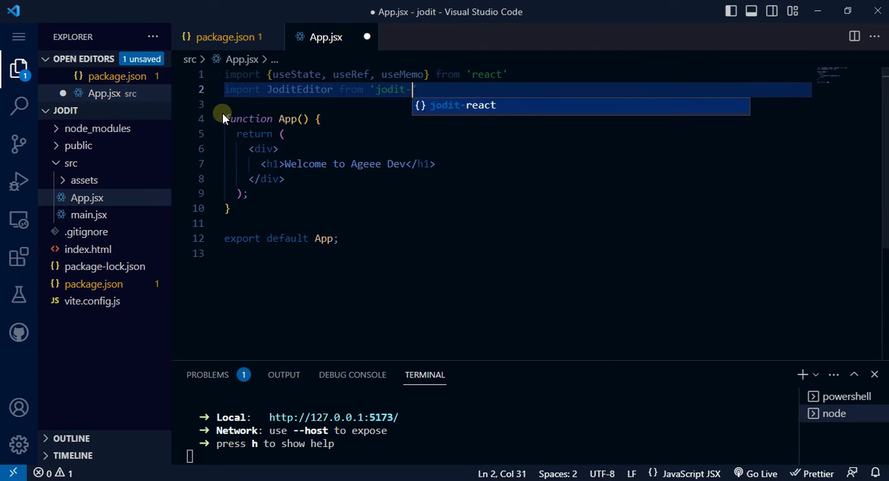
pyautogui.press('Tab')
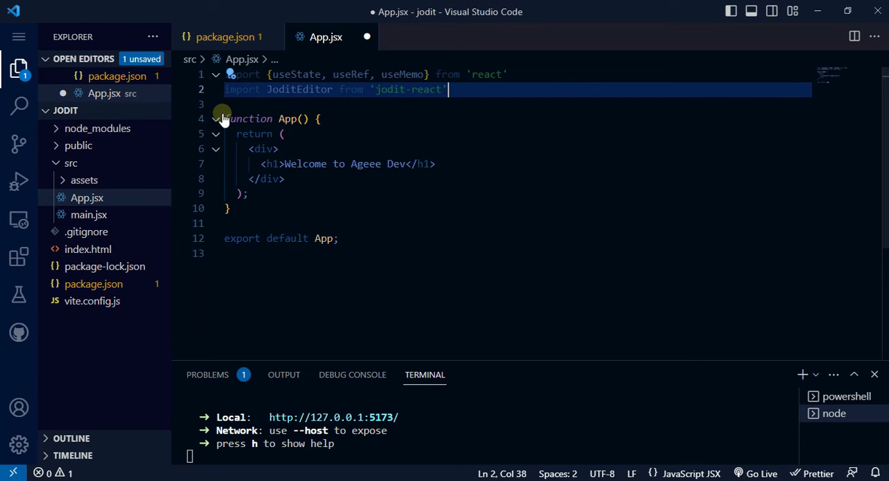
pyautogui.press('Return')
pyautogui.write('import ')
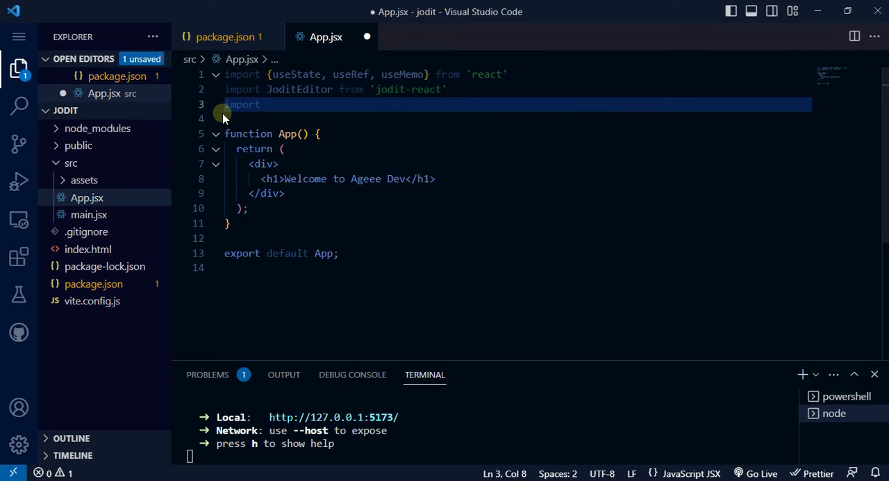
pyautogui.write('HTML')
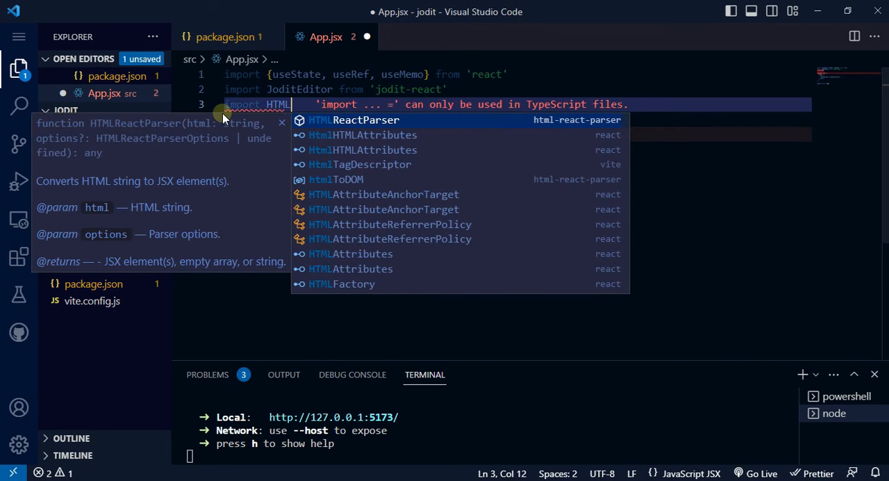
pyautogui.write('Rr')
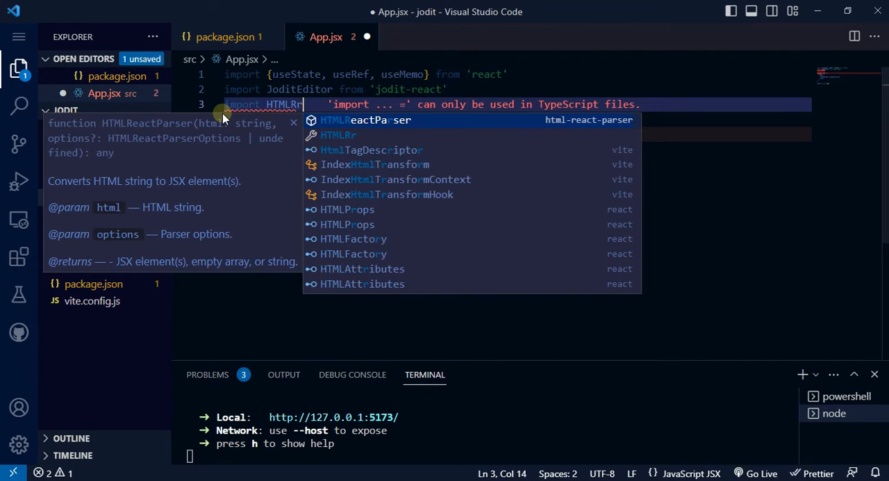
pyautogui.press('BackSpace')
pyautogui.write('eact')
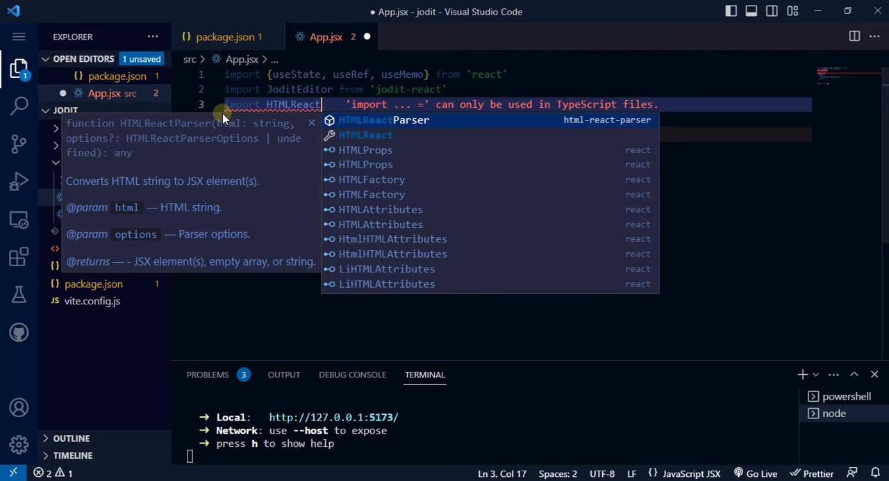
pyautogui.write('Par')
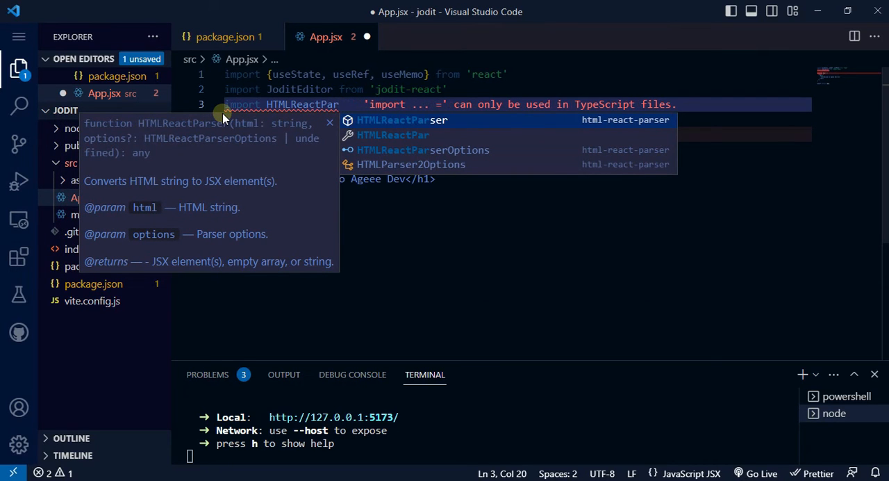
pyautogui.write('ser ')
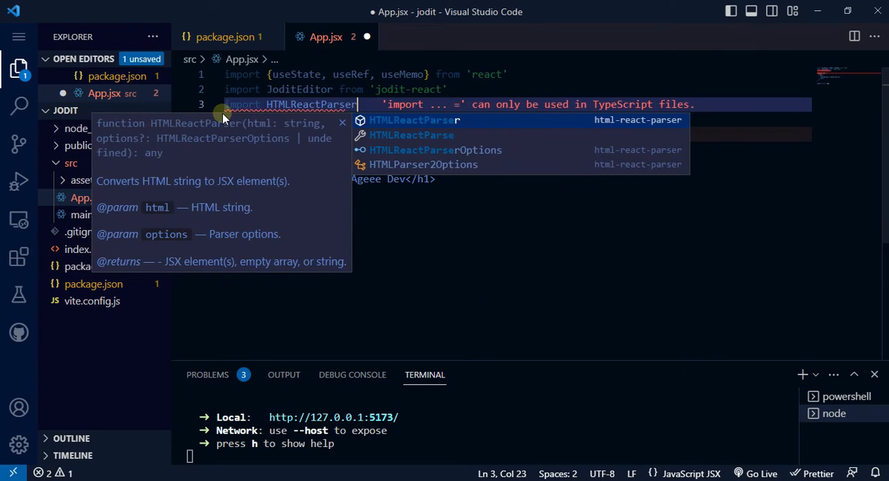
pyautogui.write('fro')
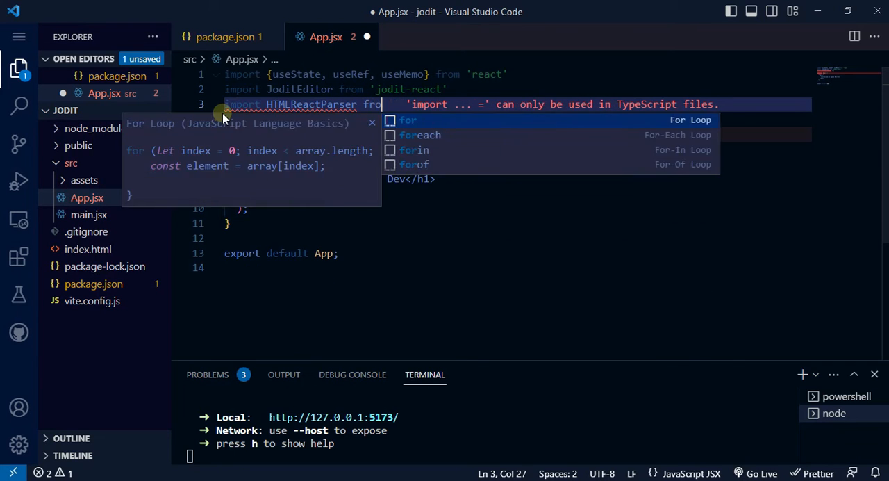
pyautogui.write("m 'h")
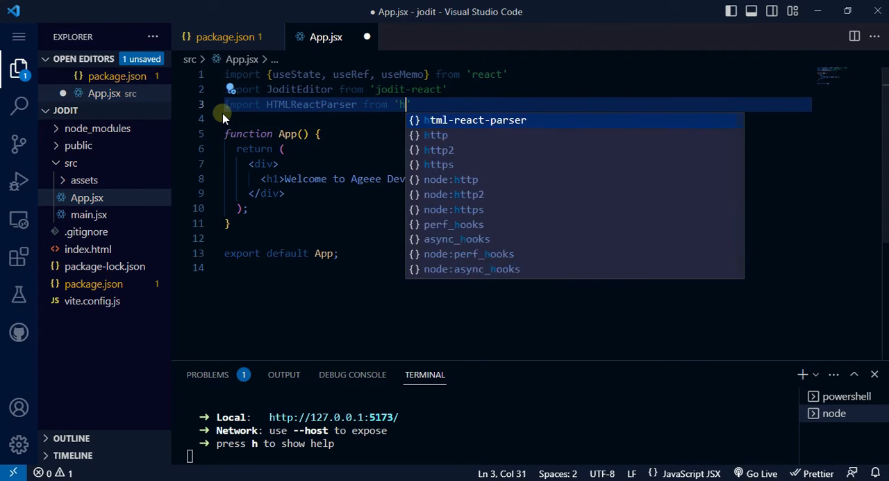
pyautogui.write('tml-')
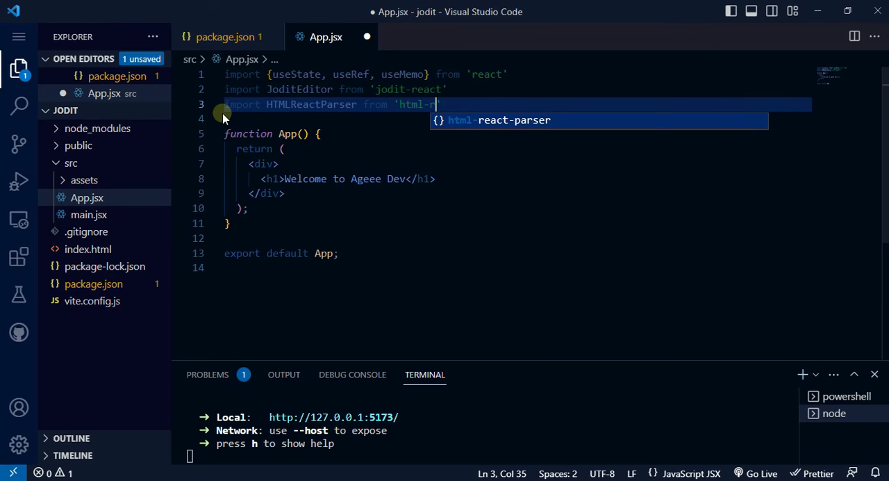
pyautogui.write('react')
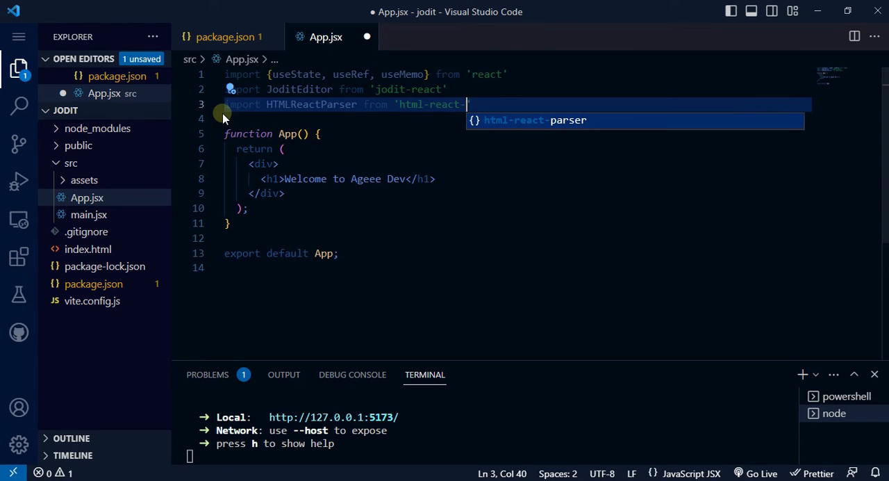
pyautogui.write('-parser')
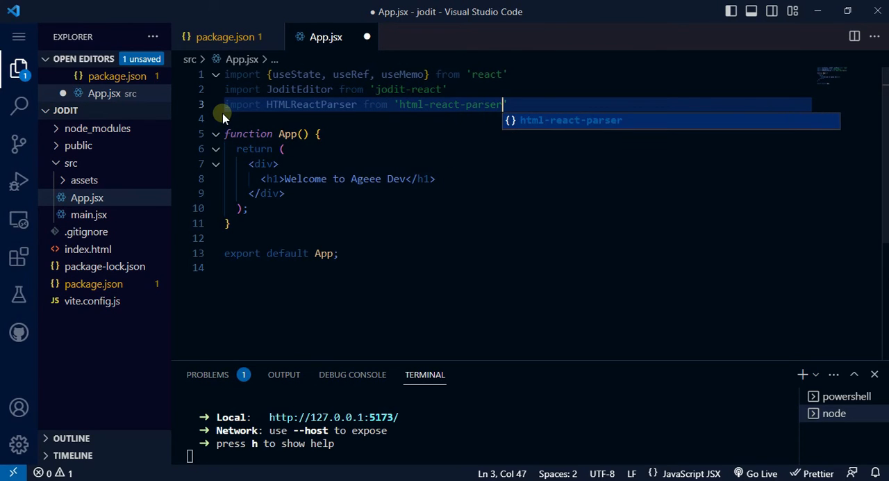
pyautogui.press('Escape')
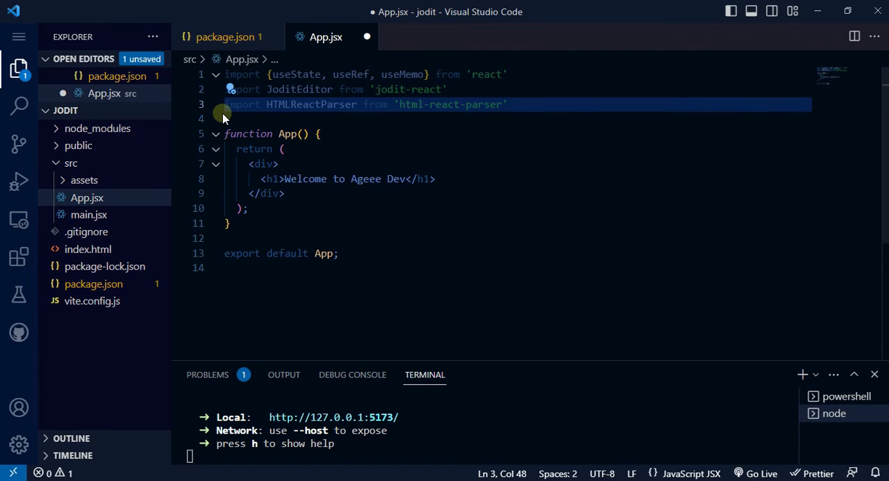
pyautogui.press('Down')
pyautogui.press('Down')
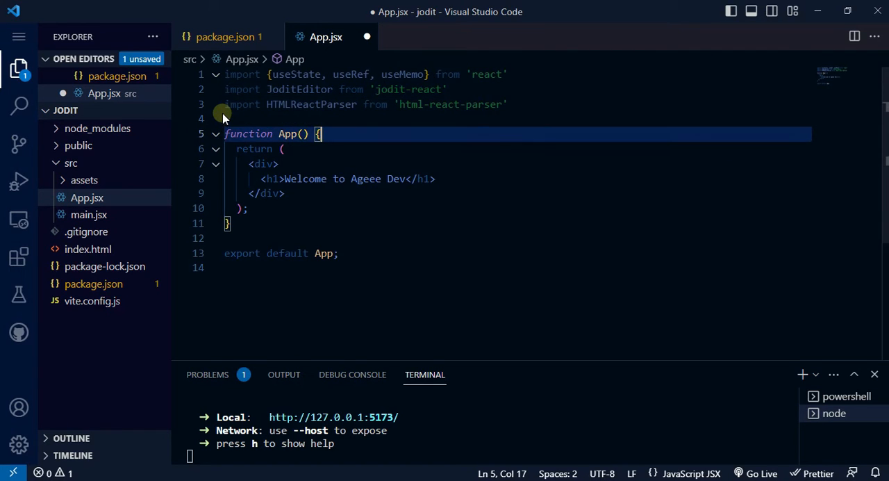
# Declare an editor ref with useRef(null) inside the App function.
pyautogui.press('Return')
pyautogui.press('Return')
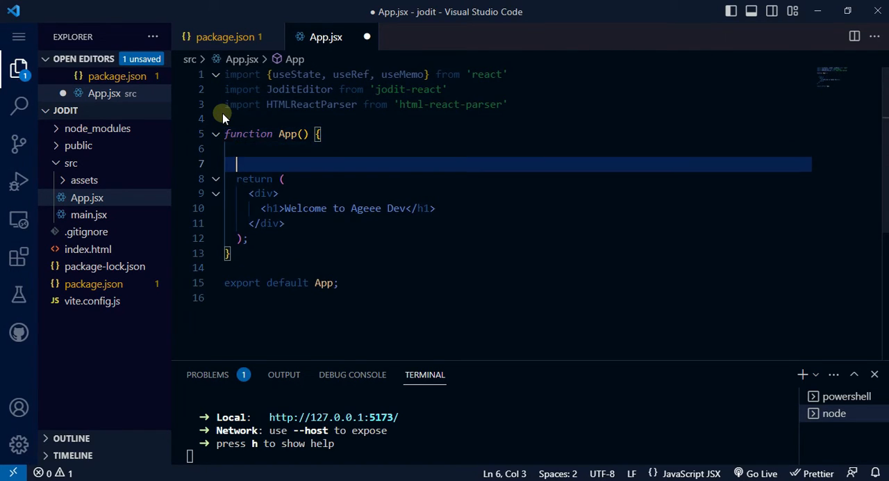
pyautogui.press('Up')
pyautogui.write('c')
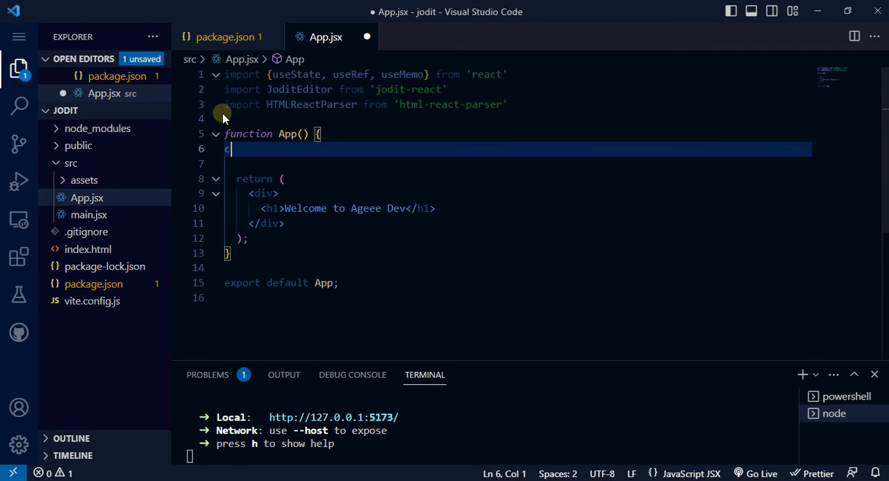
pyautogui.write('onst ')
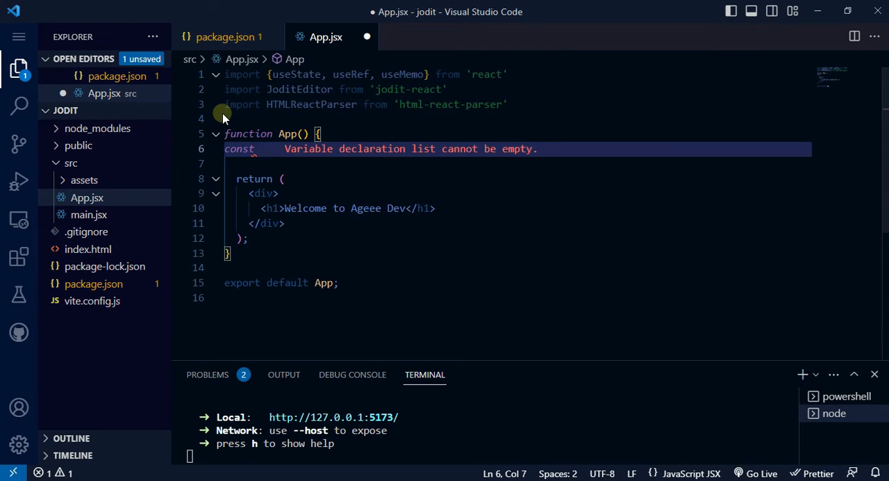
pyautogui.write('edito')
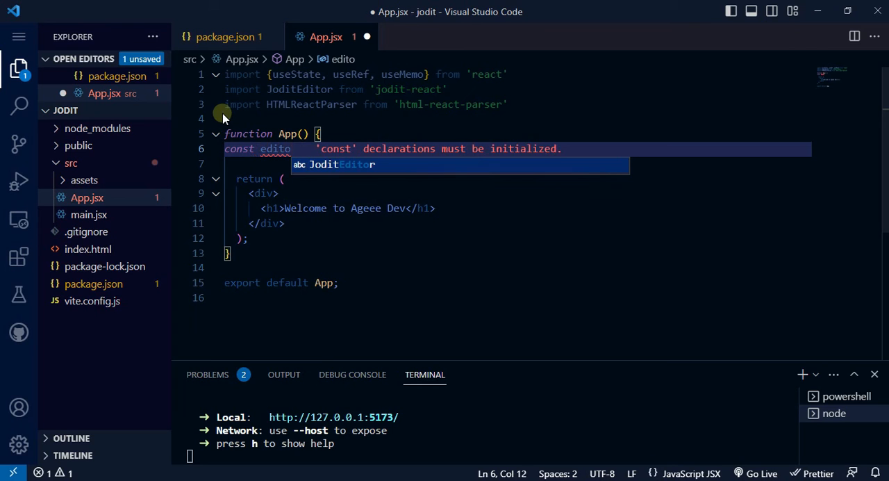
pyautogui.write('r =')
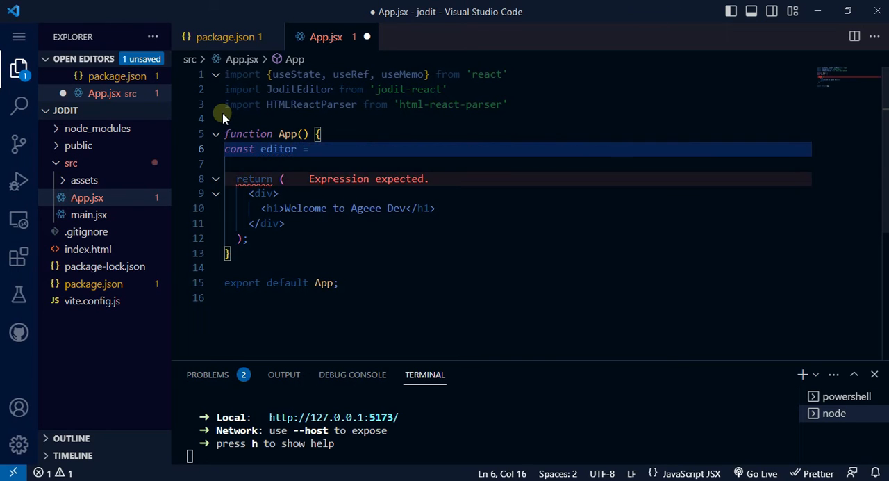
pyautogui.write('useR')
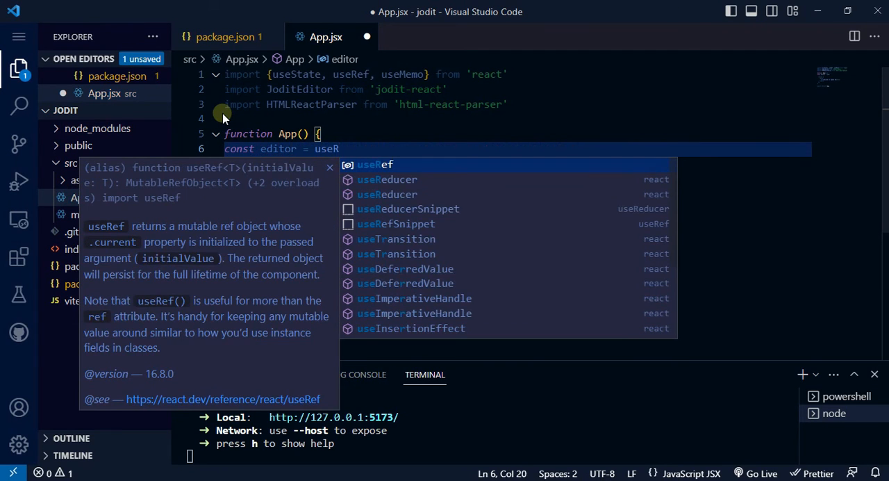
pyautogui.write('ef(')
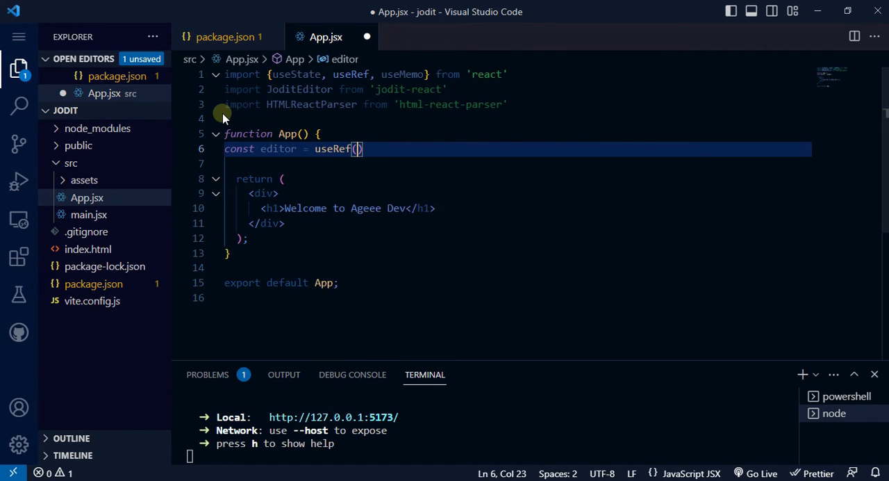
pyautogui.write('nu')
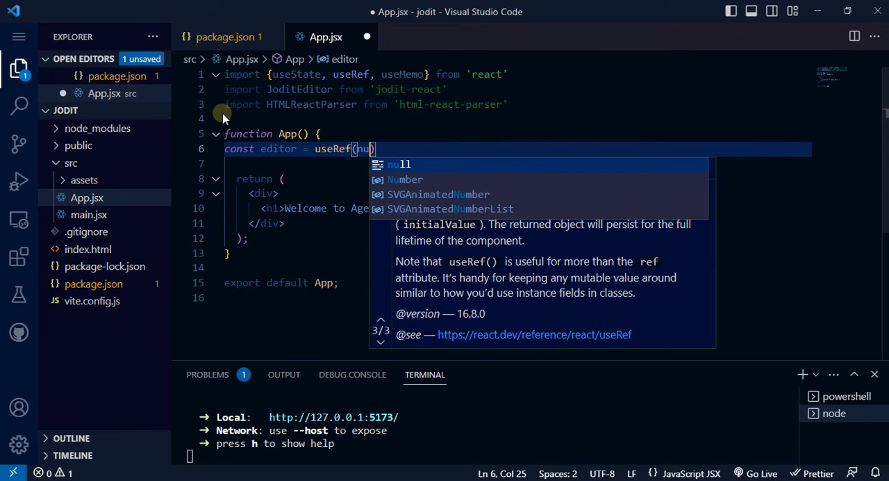
pyautogui.write('ll')
pyautogui.press('End')
pyautogui.press('Return')
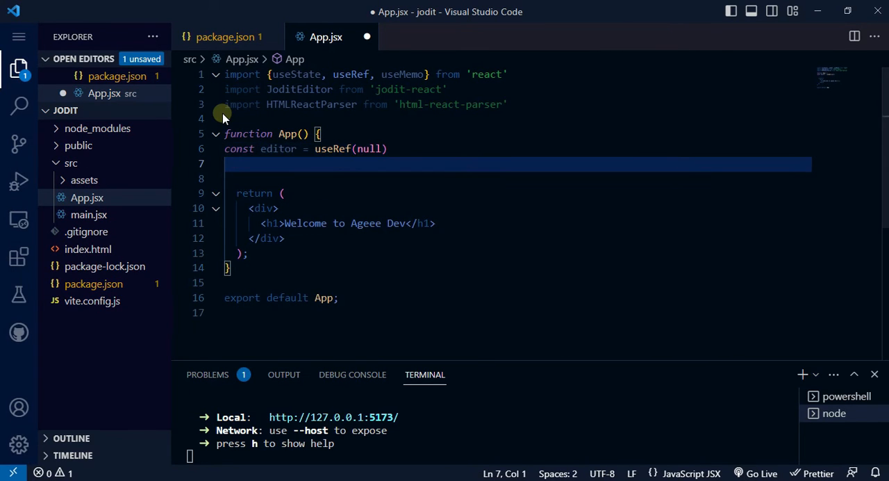
pyautogui.write('con')
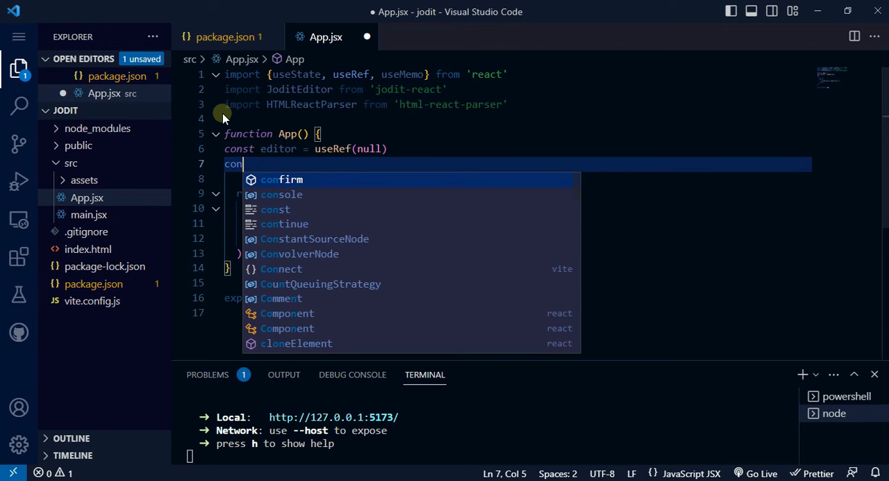
pyautogui.write('st ')
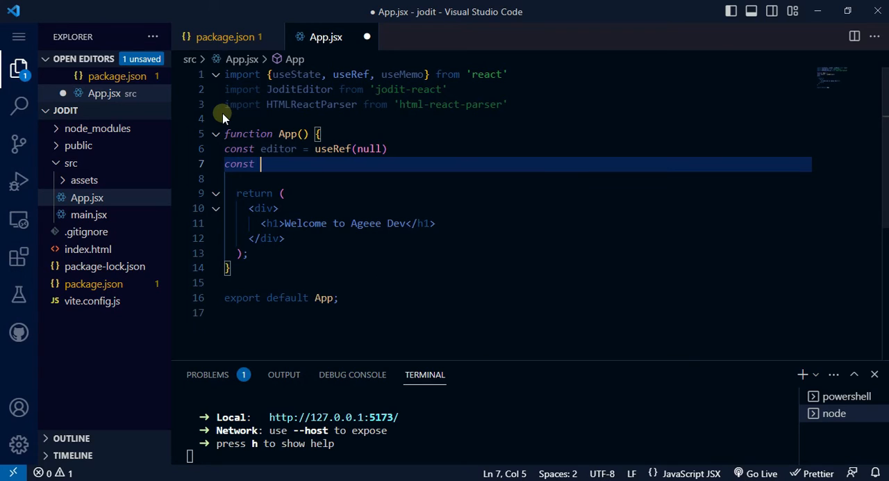
pyautogui.write('[')
pyautogui.write('content')
pyautogui.write('y')
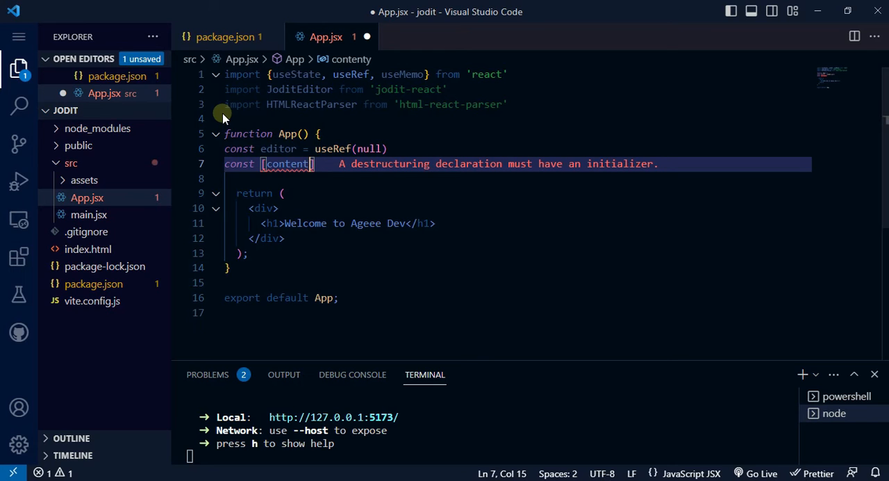
pyautogui.write(', ')
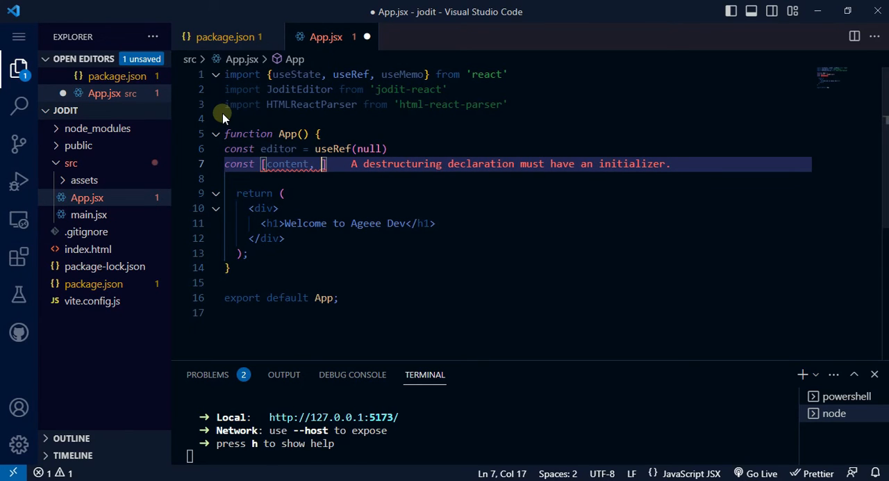
pyautogui.write('set')
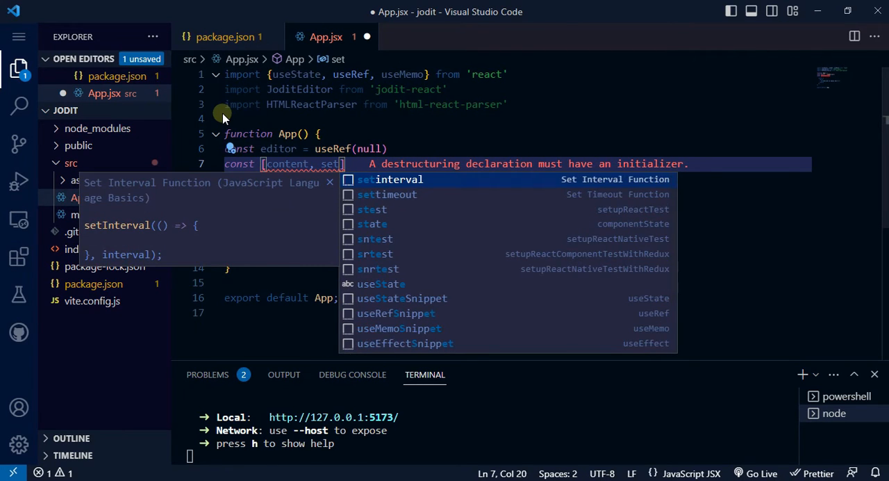
pyautogui.write('Content')
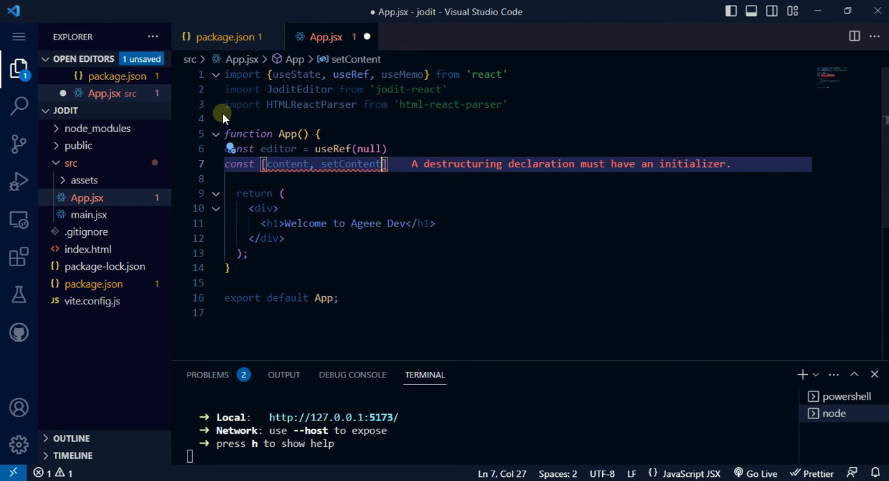
pyautogui.write('] = u')
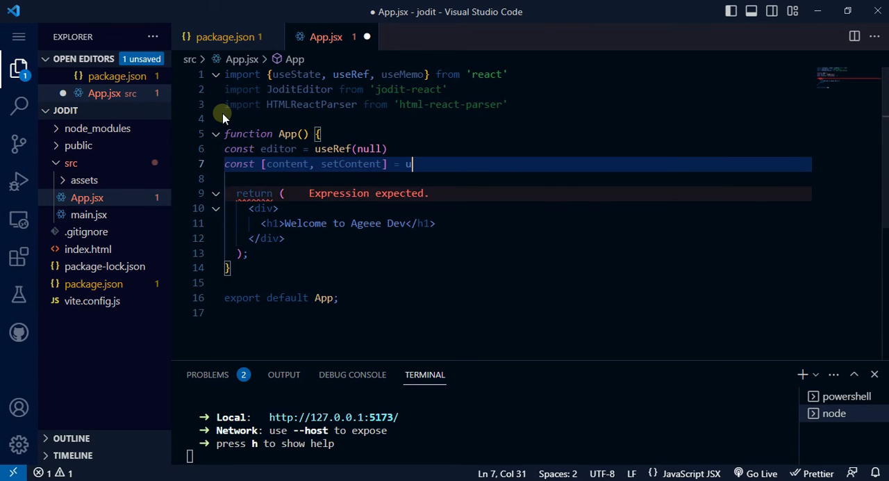
pyautogui.write('seSta')
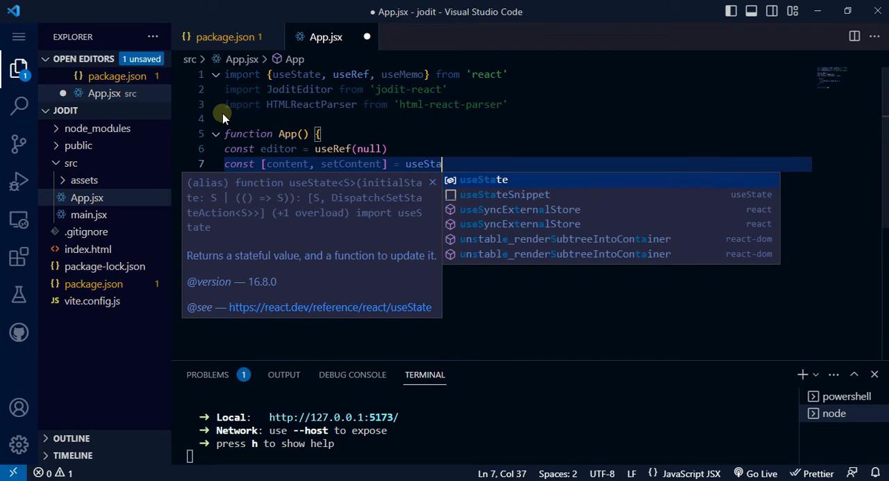
pyautogui.write('te(')
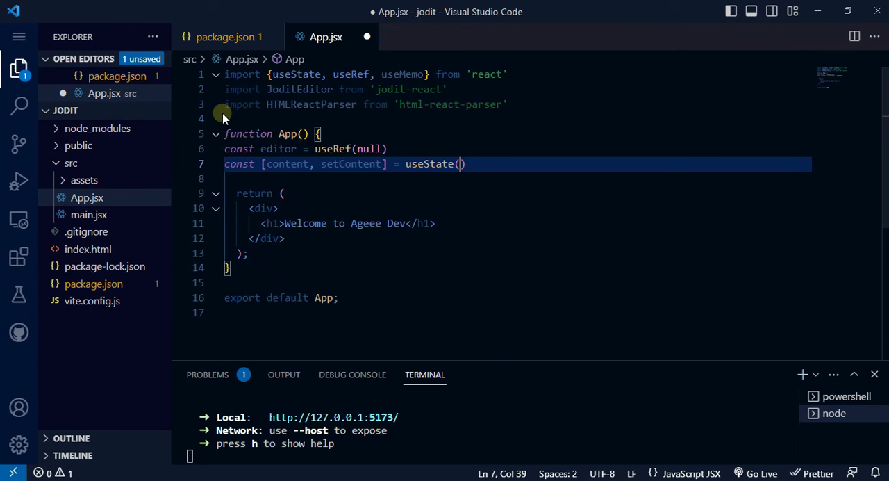
pyautogui.write("'")
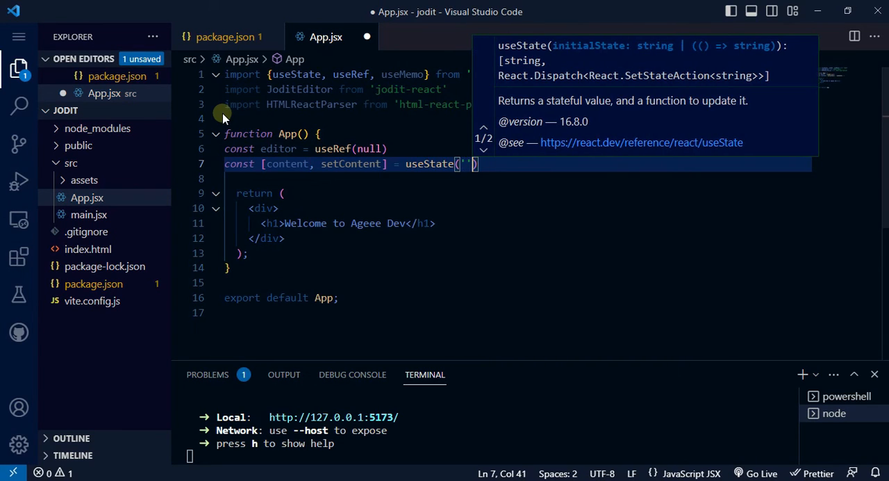
# Declare const [content, setContent] = useState('') and move down into the returned div.
pyautogui.press('BackSpace')
pyautogui.press('End')
pyautogui.press('Return')
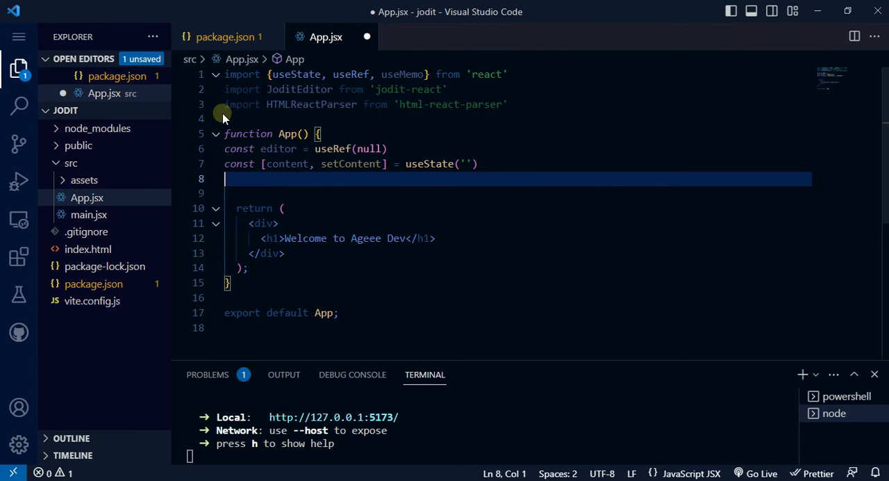
pyautogui.press('Down')
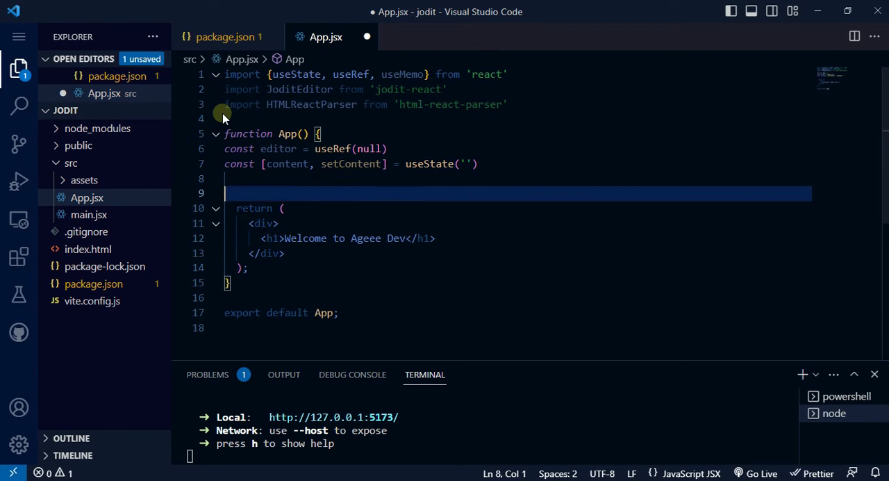
pyautogui.press('Down')
pyautogui.press('Down')
pyautogui.press('Right')
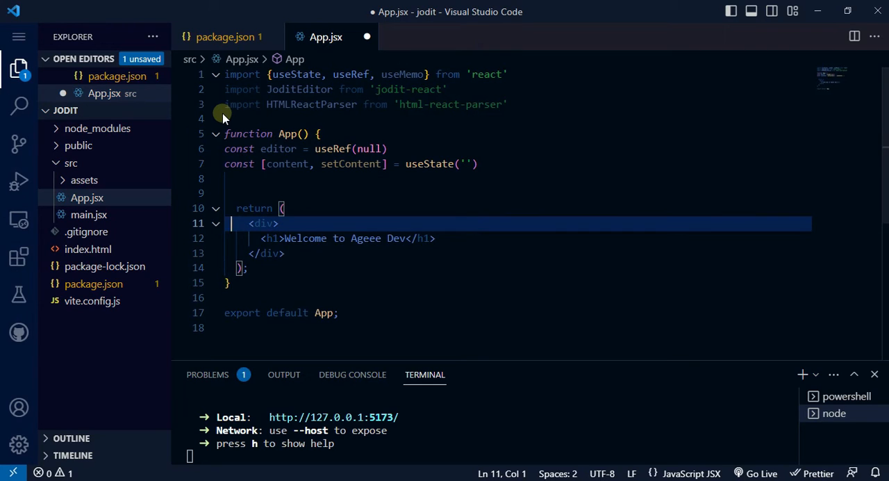
pyautogui.press('Right')
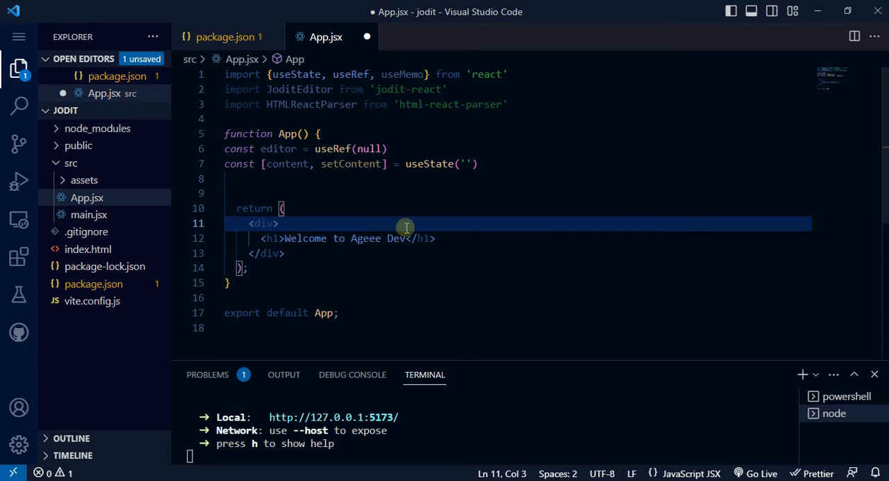
# Add <JoditEditor ref={editor} value={content} /> below the Welcome heading.
pyautogui.click(471, 242)
pyautogui.press('Return')
pyautogui.press('Return')
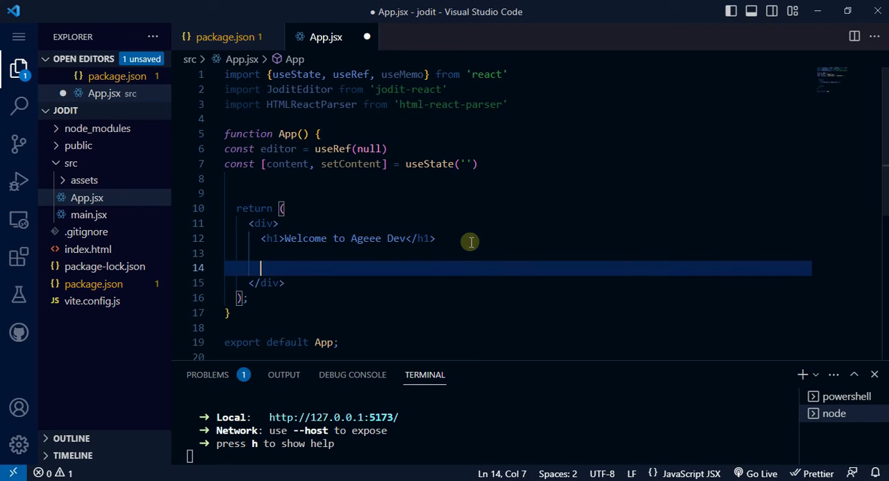
pyautogui.press('Return')
pyautogui.press('Up')
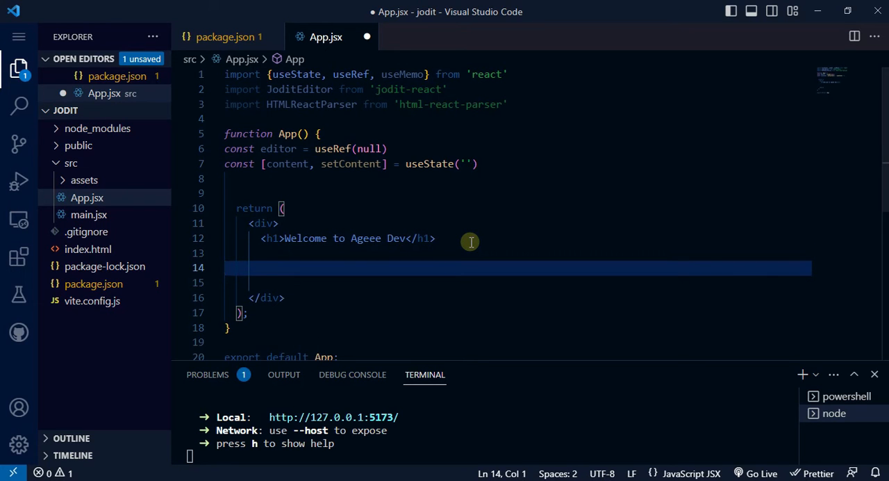
pyautogui.write('<J')
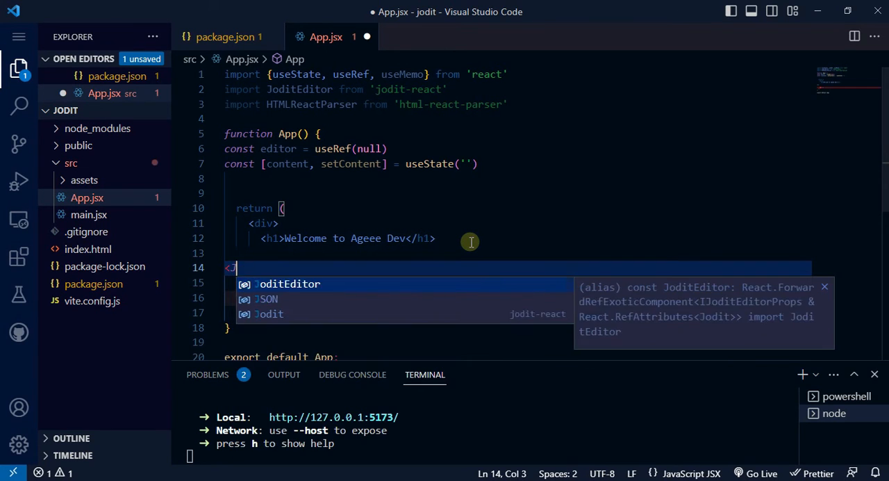
pyautogui.write('odit')
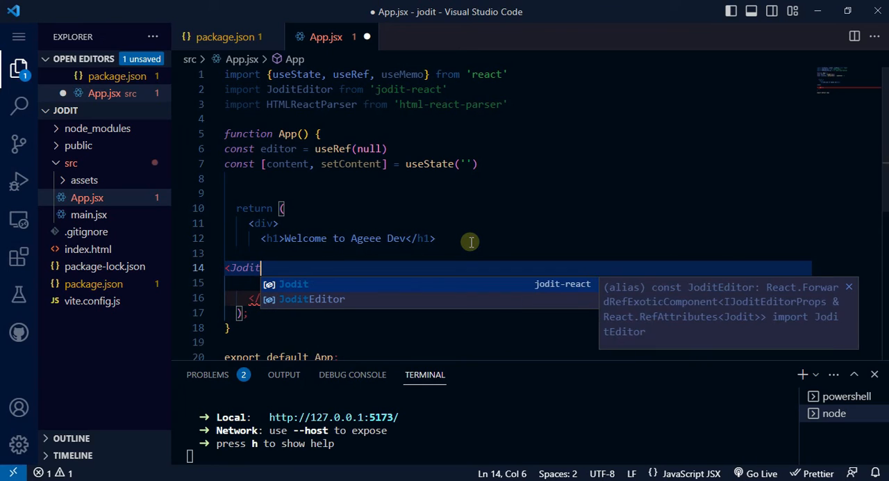
pyautogui.write('tEd')
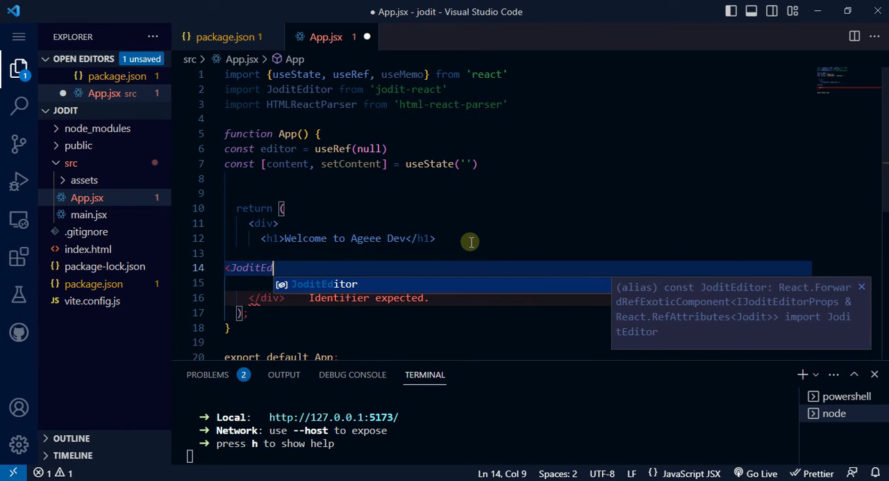
pyautogui.write('itor /')
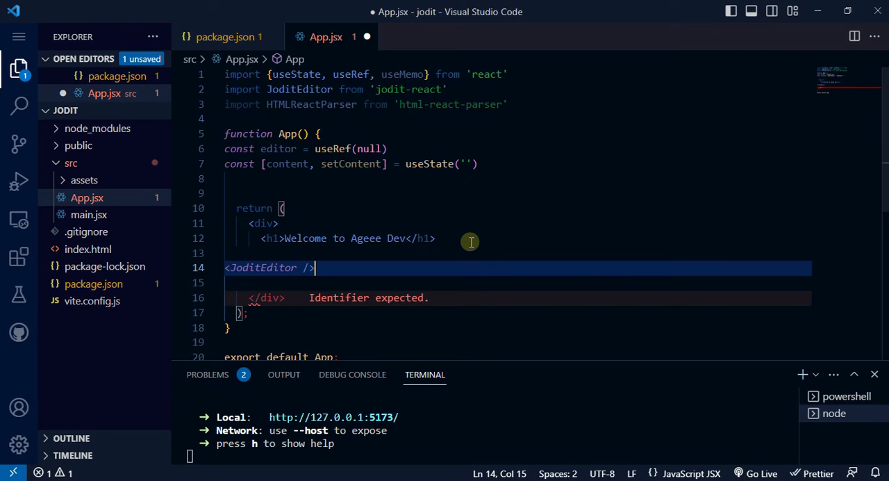
pyautogui.write('>')
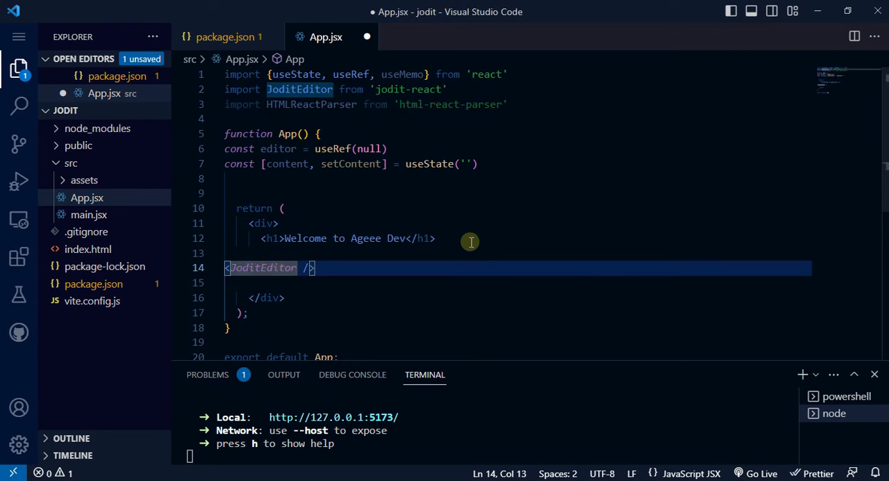
pyautogui.write('ref ')
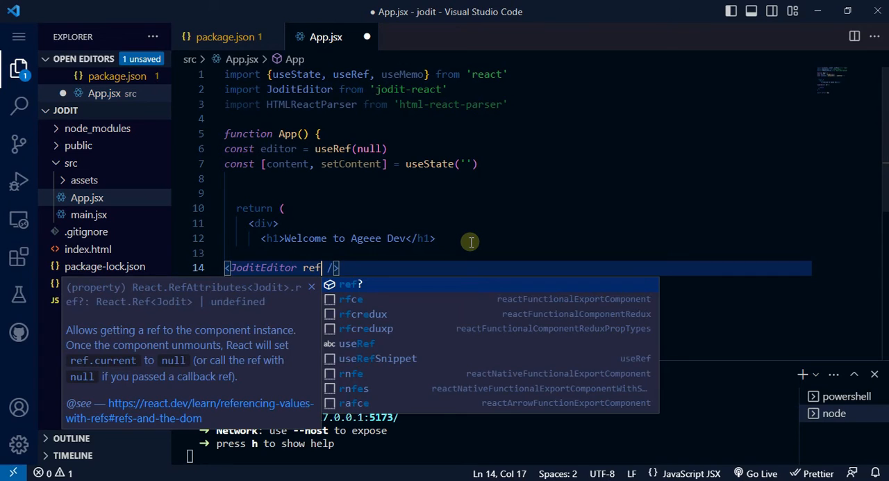
pyautogui.write('=')
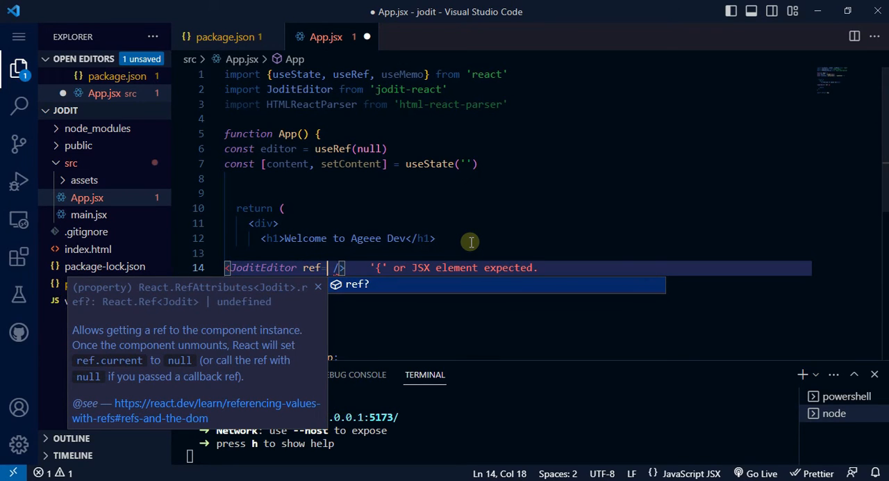
pyautogui.write('{')
pyautogui.press('BackSpace')
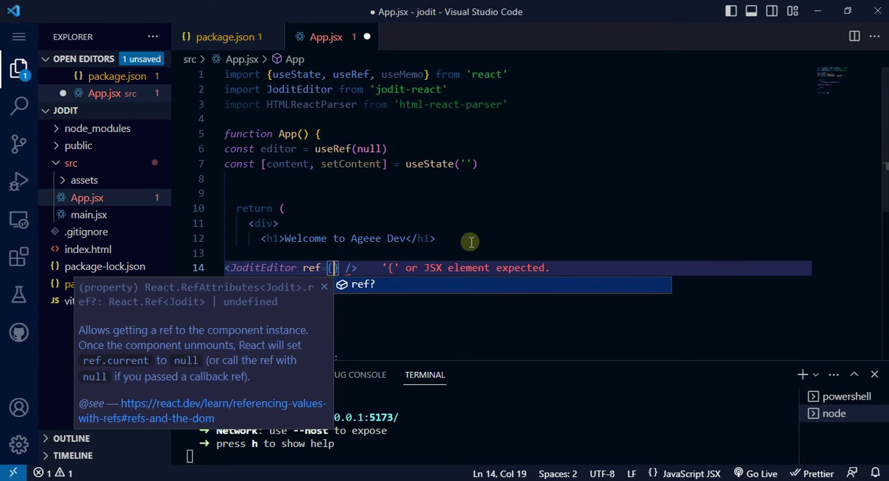
pyautogui.write('{edit')
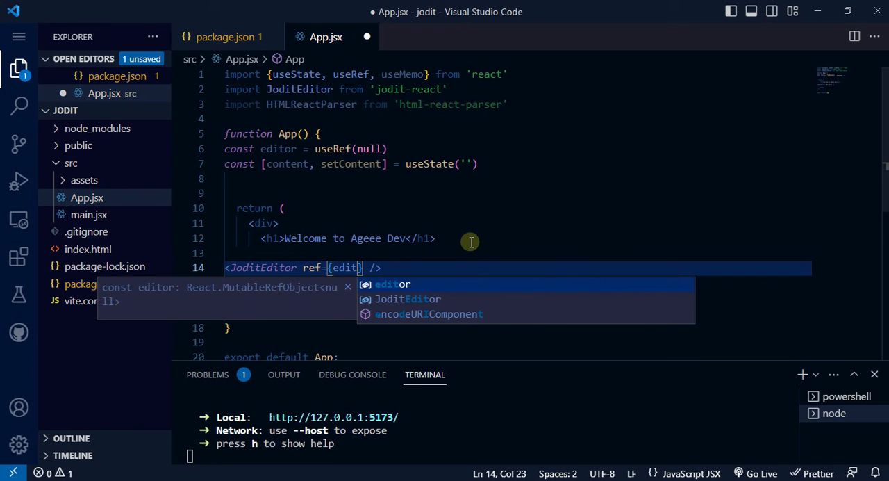
pyautogui.write('or')
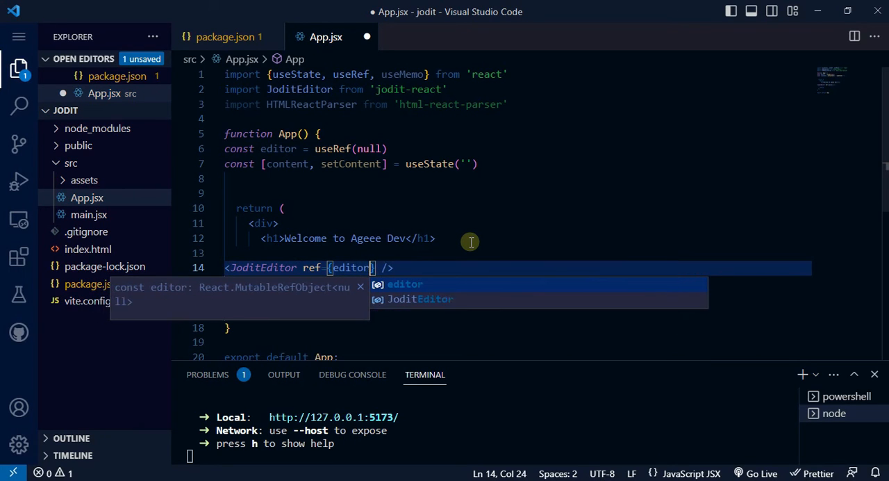
pyautogui.press('Escape')
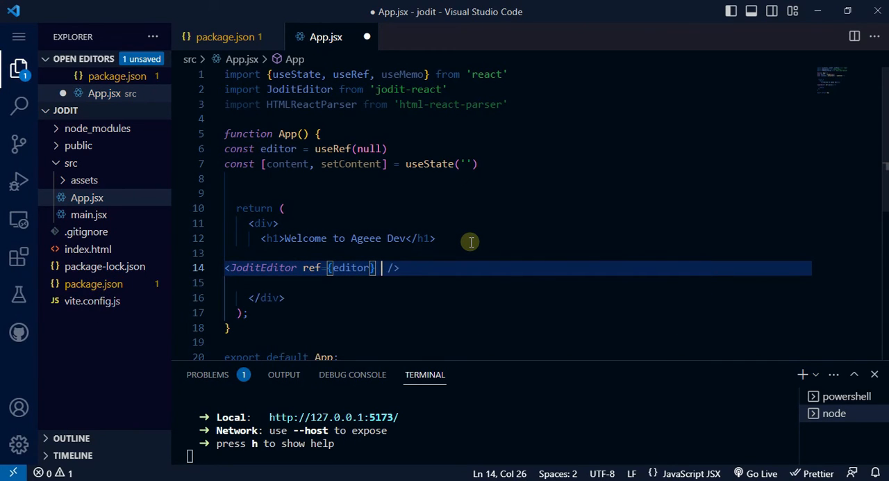
pyautogui.press('Right')
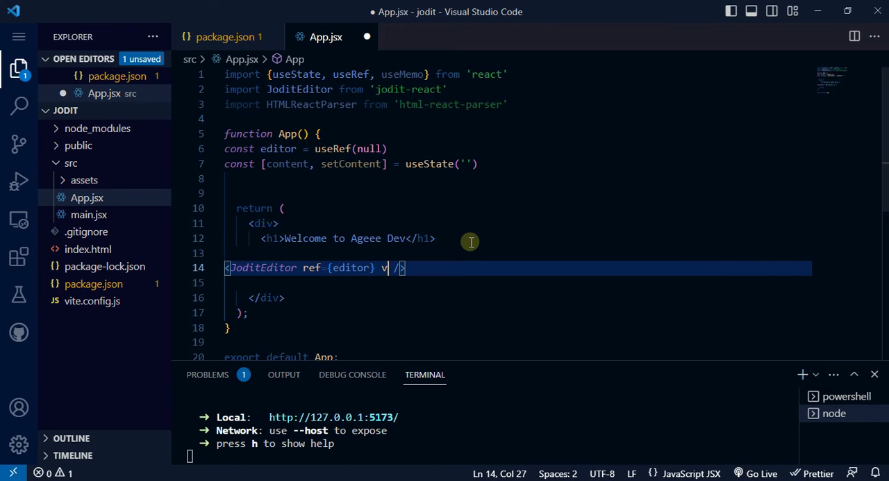
pyautogui.write('value')
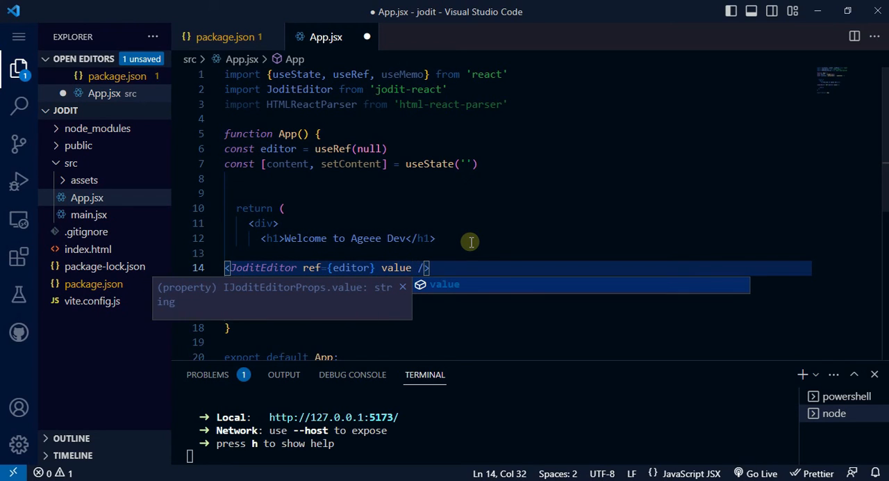
pyautogui.write('={')
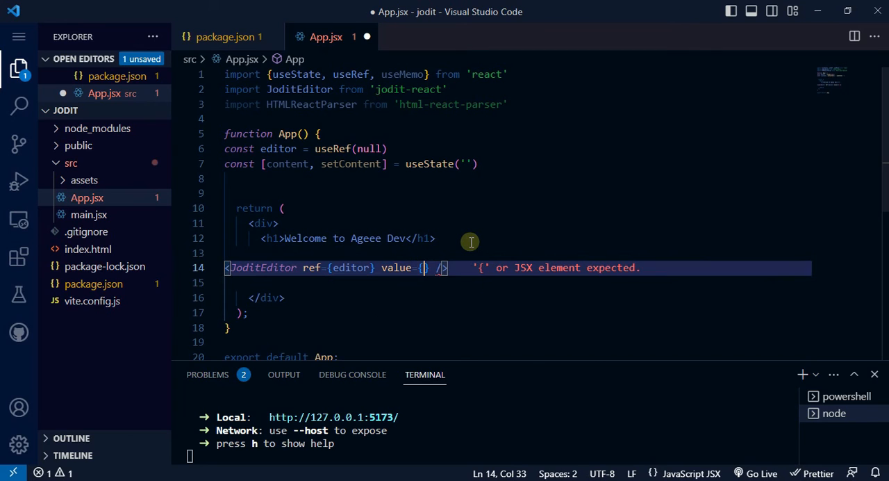
pyautogui.write('content')
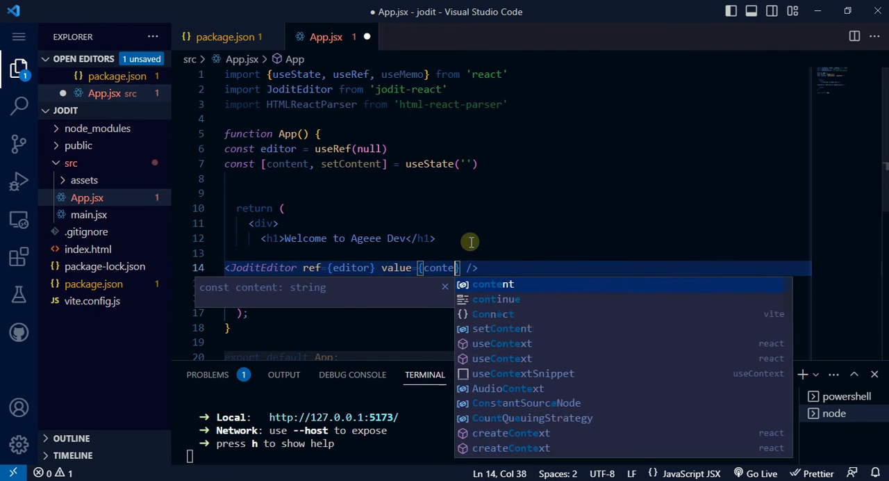
pyautogui.press('Escape')
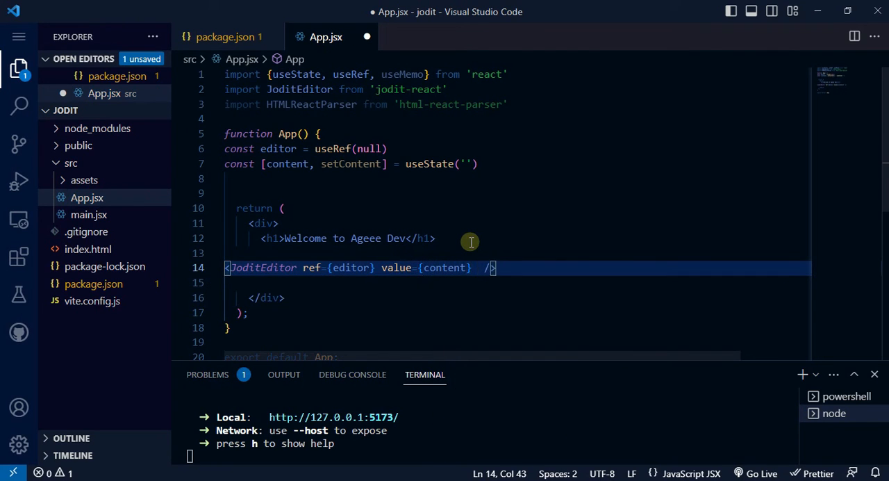
pyautogui.write('onCha')
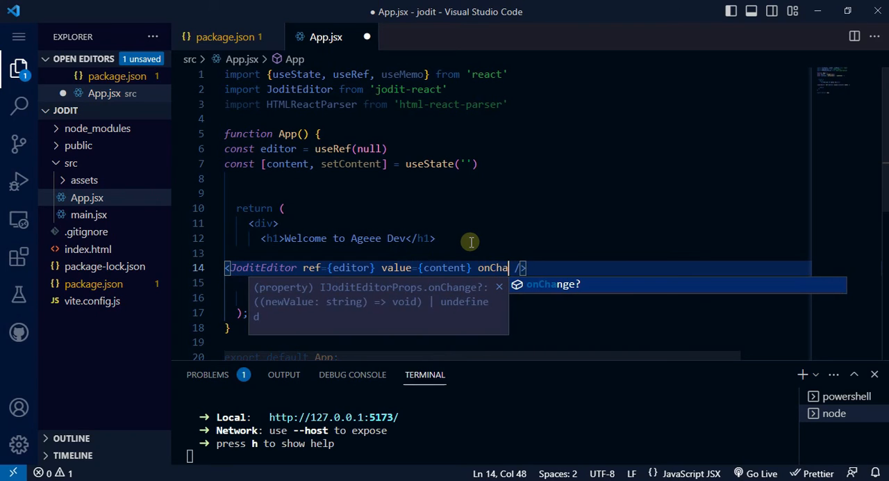
pyautogui.write('nge')
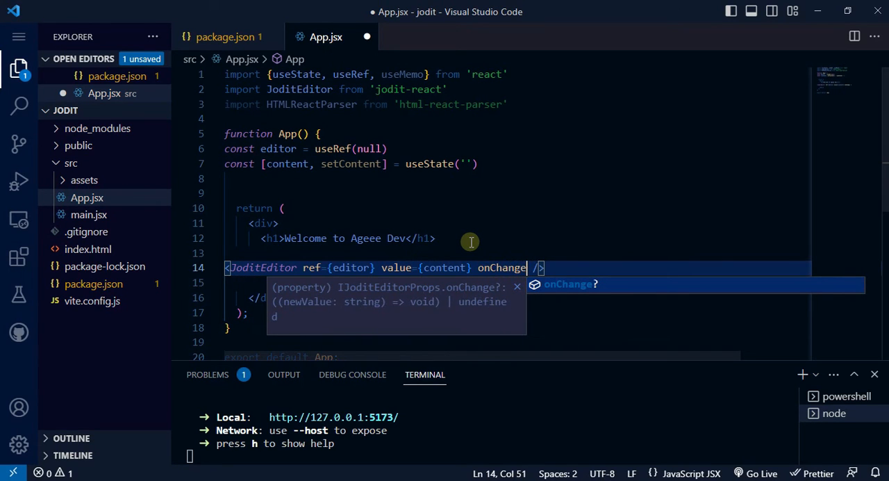
pyautogui.write('={}')
# Set onChange={newContent => setContent(newContent)} on the JoditEditor and save App.jsx.
pyautogui.press('Left')
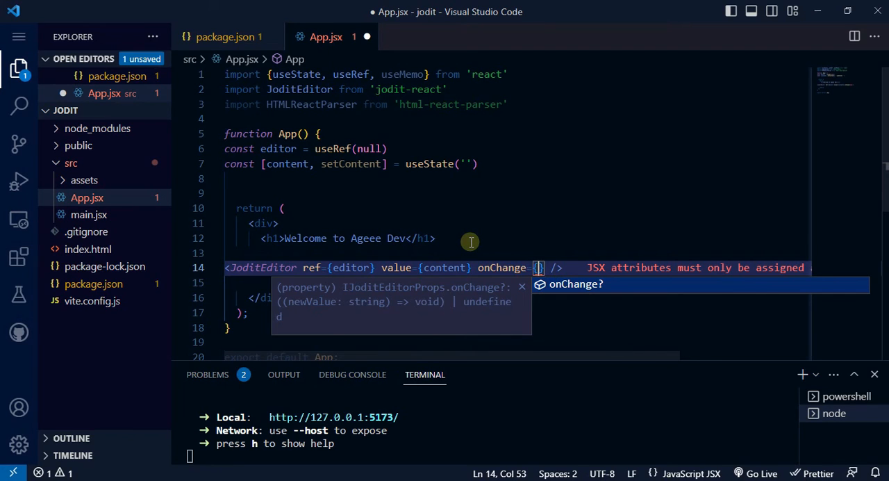
pyautogui.write('new')
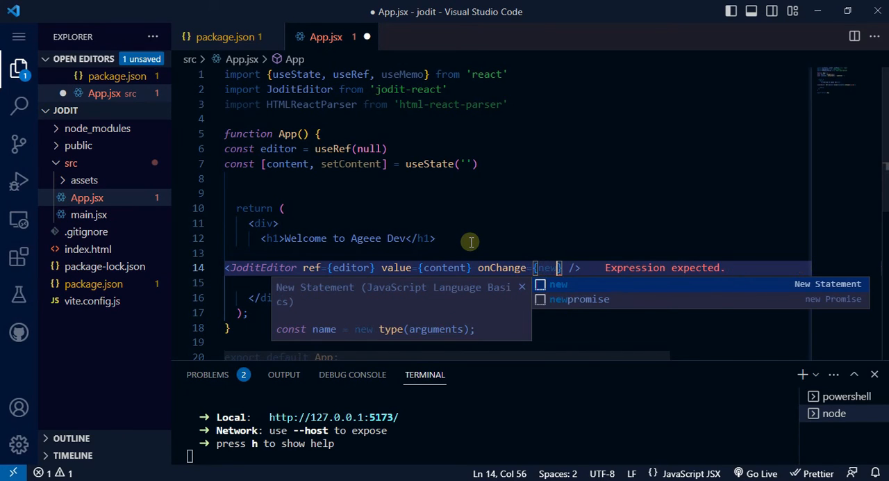
pyautogui.write('Content')
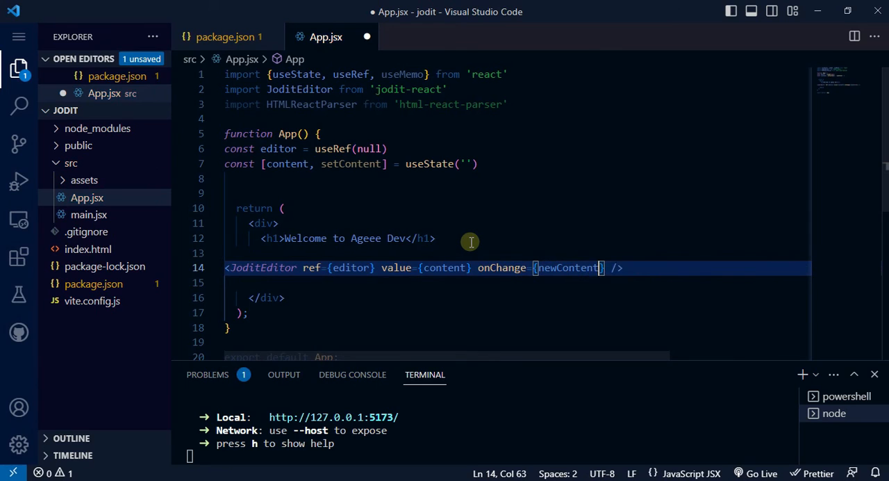
pyautogui.write(' =>')
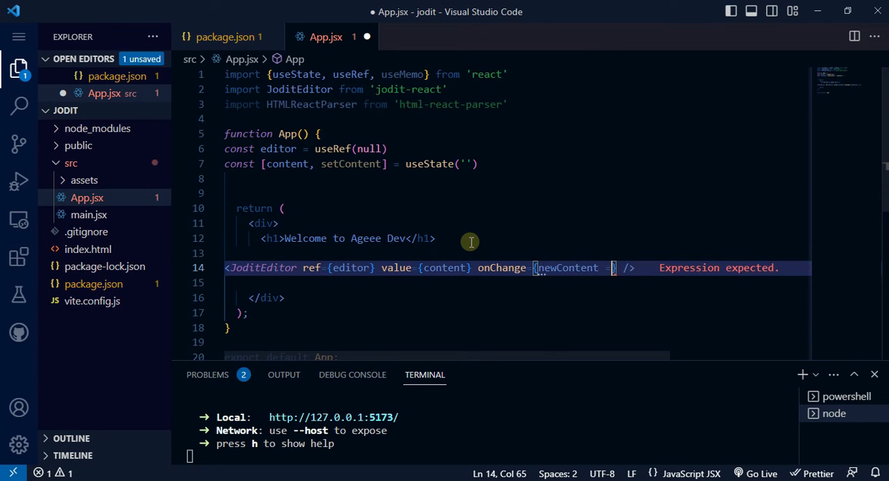
pyautogui.write(' set')
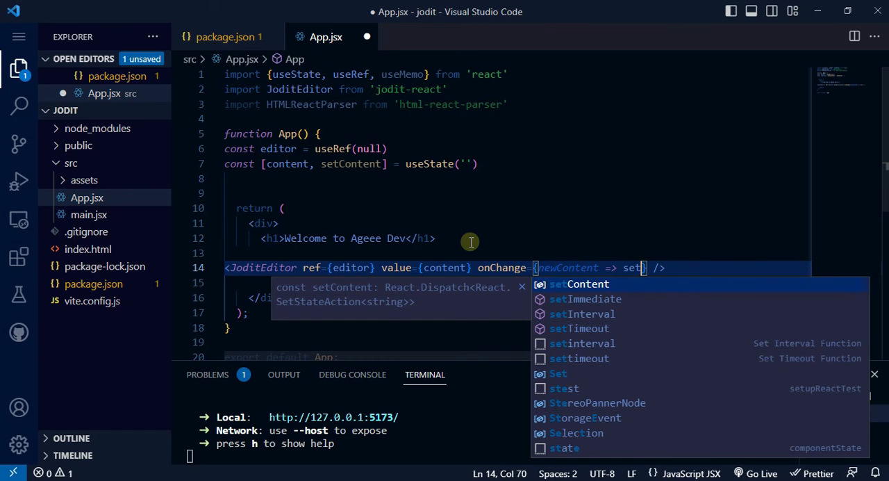
pyautogui.press('Tab')
pyautogui.write('(')
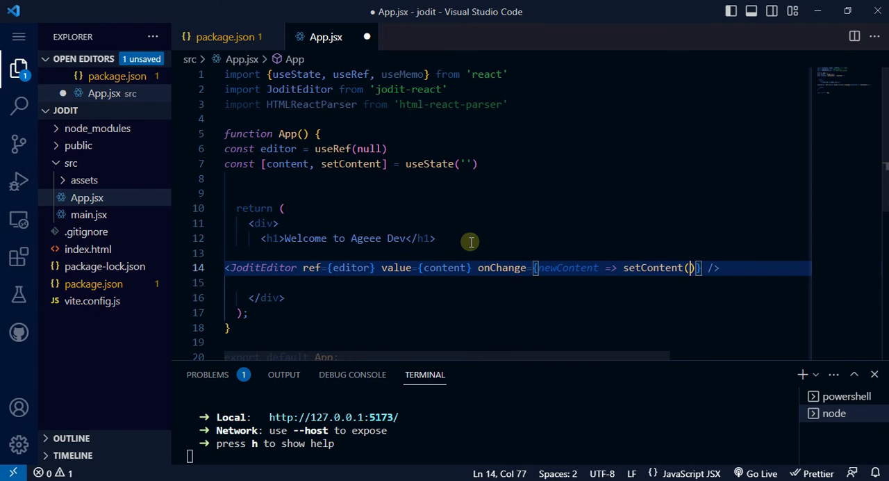
pyautogui.write('new')
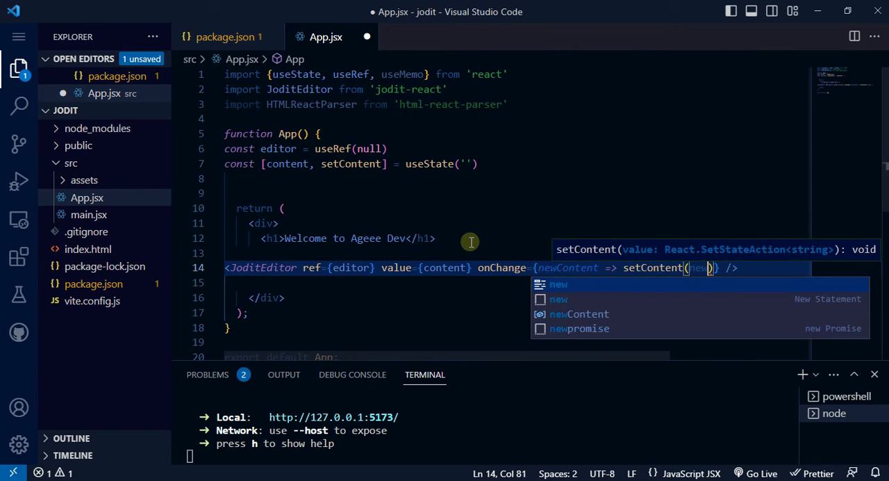
pyautogui.write('Conte')
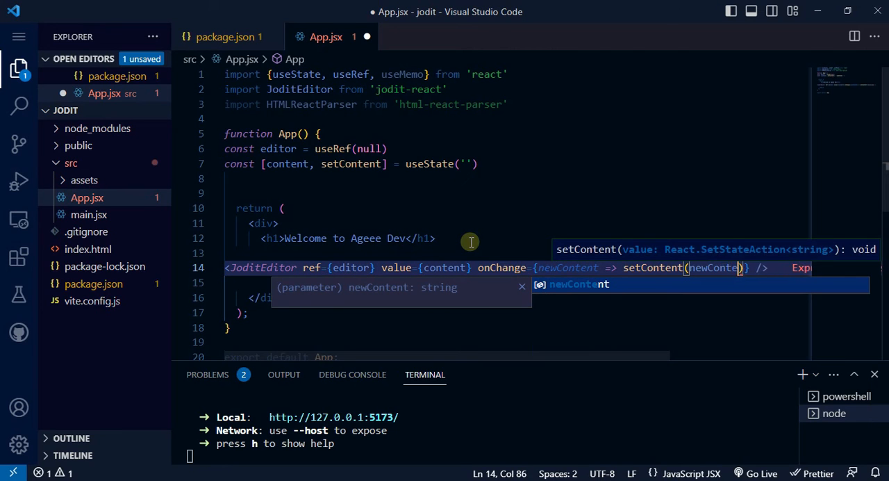
pyautogui.write('nt')
pyautogui.press('Right')
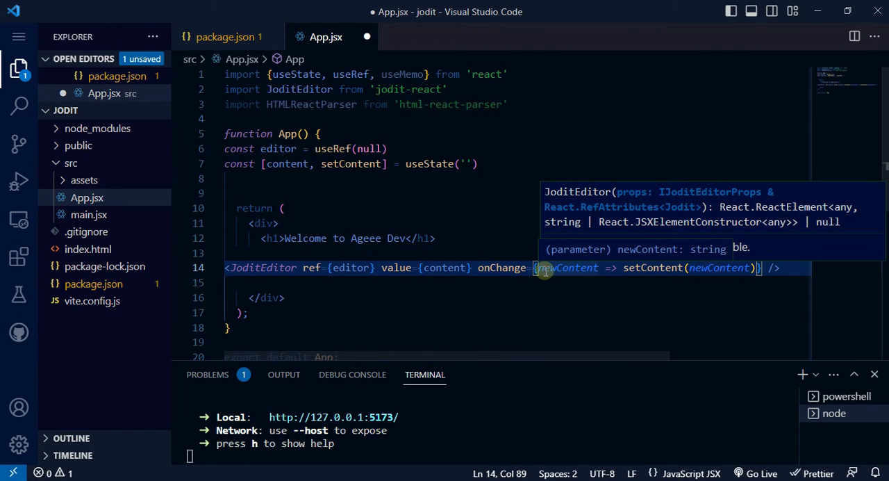
pyautogui.moveTo(721, 268)
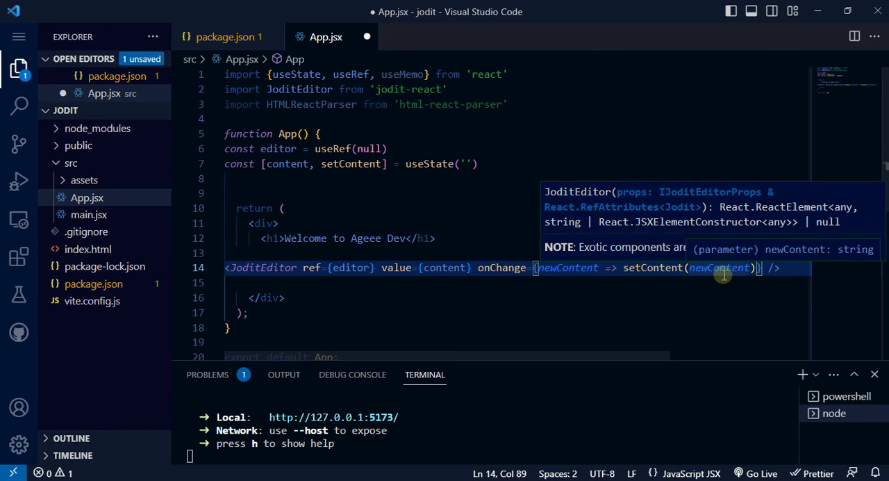
pyautogui.click(604, 298)
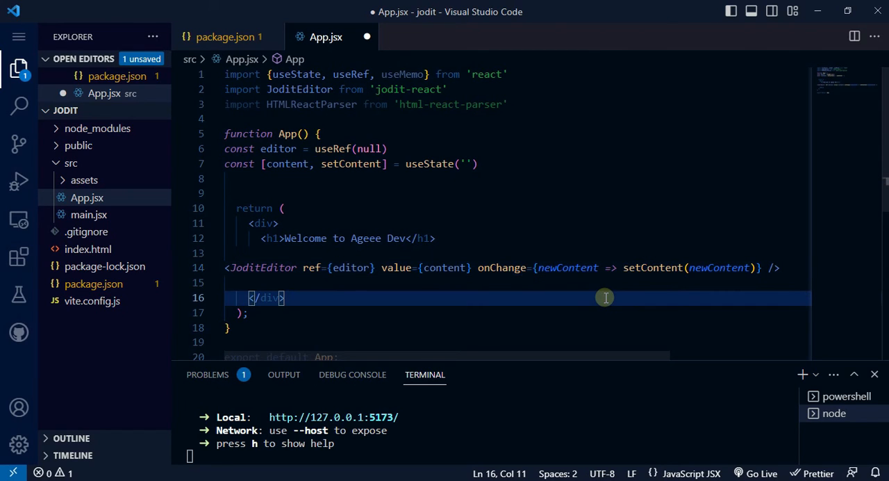
pyautogui.hotkey('ctrl', 's')
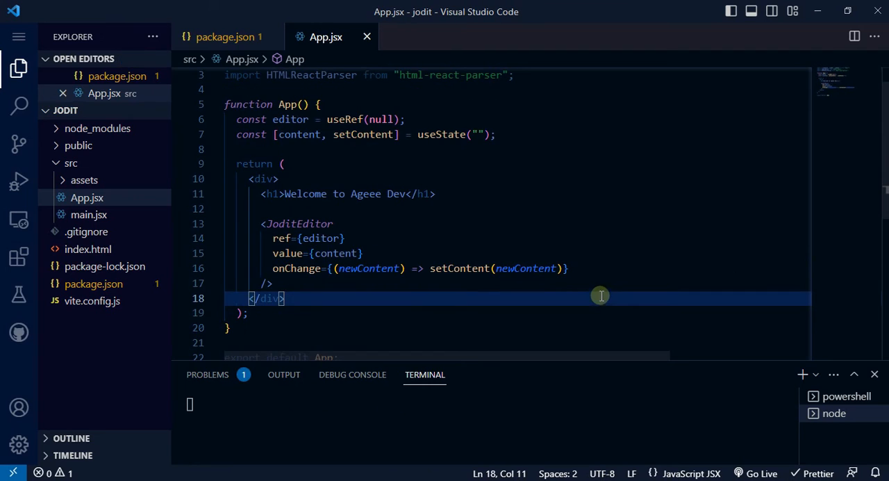
pyautogui.moveTo(338, 253)
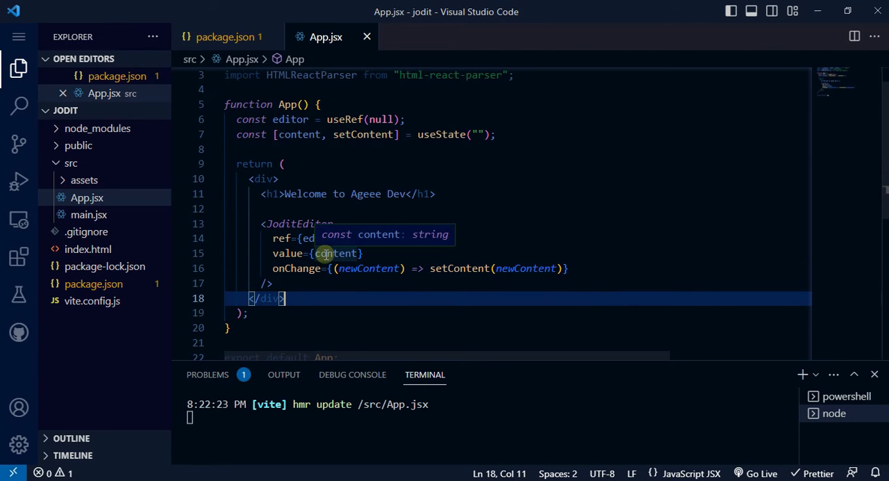
pyautogui.click(117, 475)
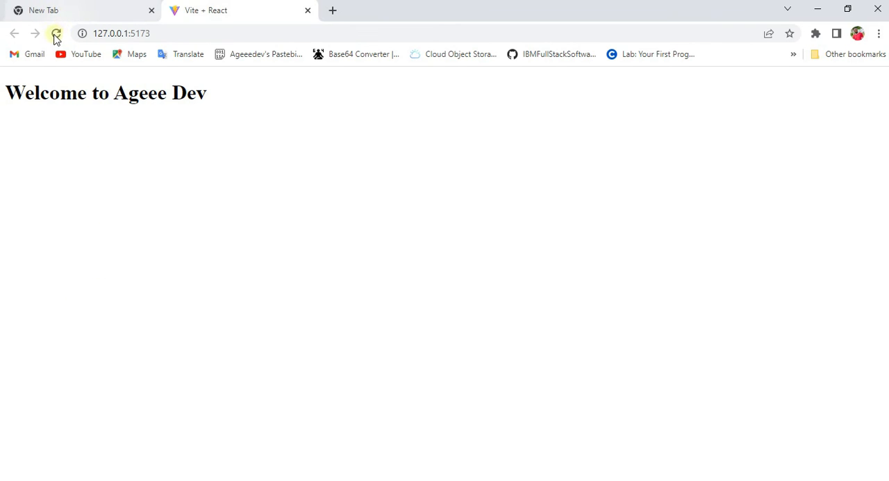
# Reload the app and write Hello world in the Jodit editor with world in bold.
pyautogui.click(56, 34)
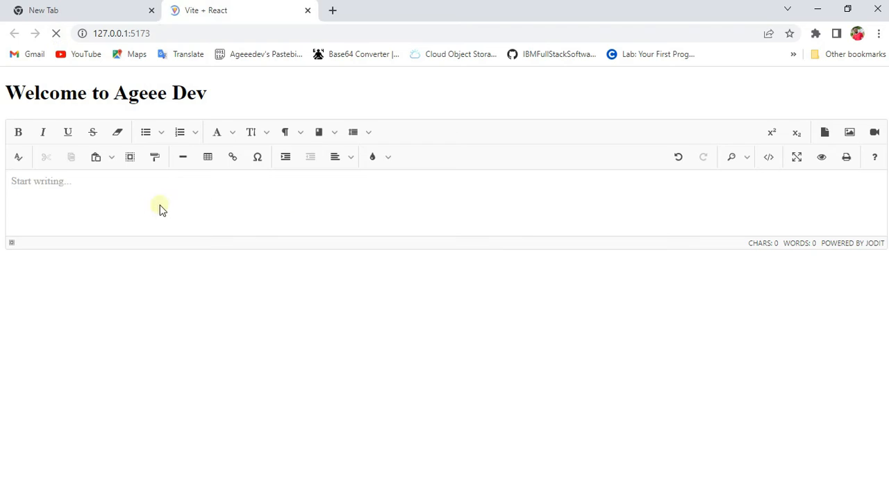
pyautogui.click(73, 199)
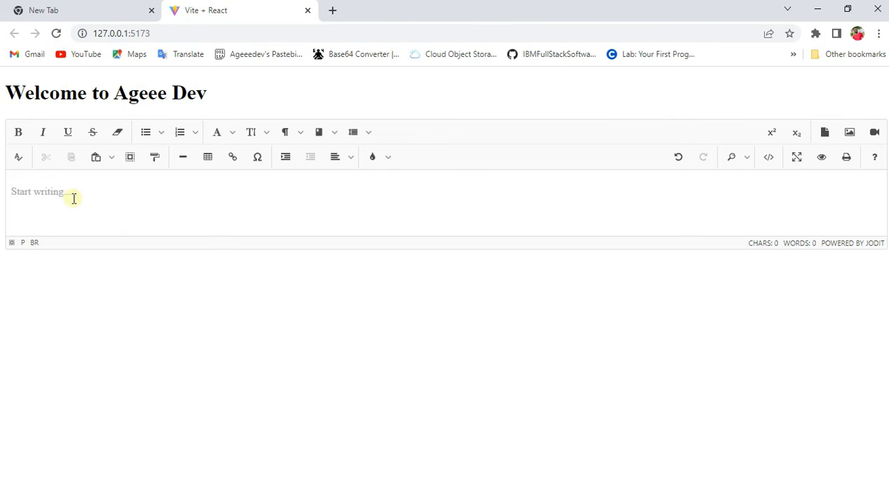
pyautogui.write('gdf')
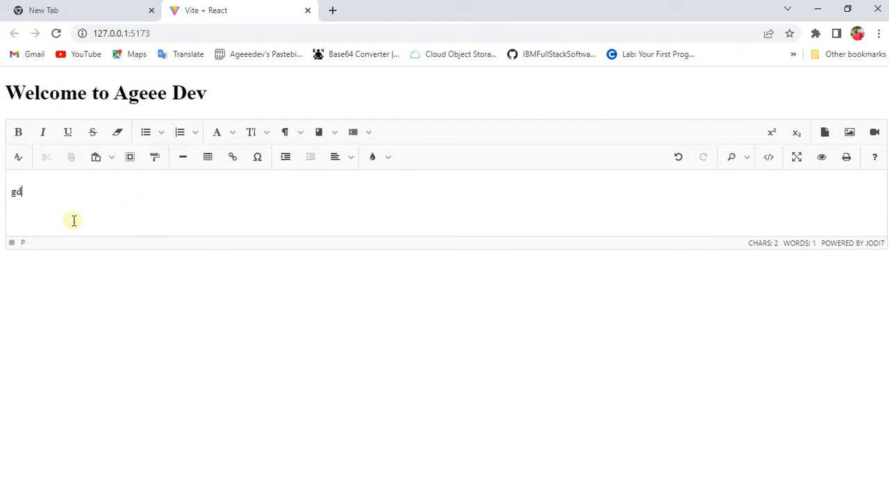
pyautogui.press('BackSpace')
pyautogui.press('BackSpace')
pyautogui.write('Hello')
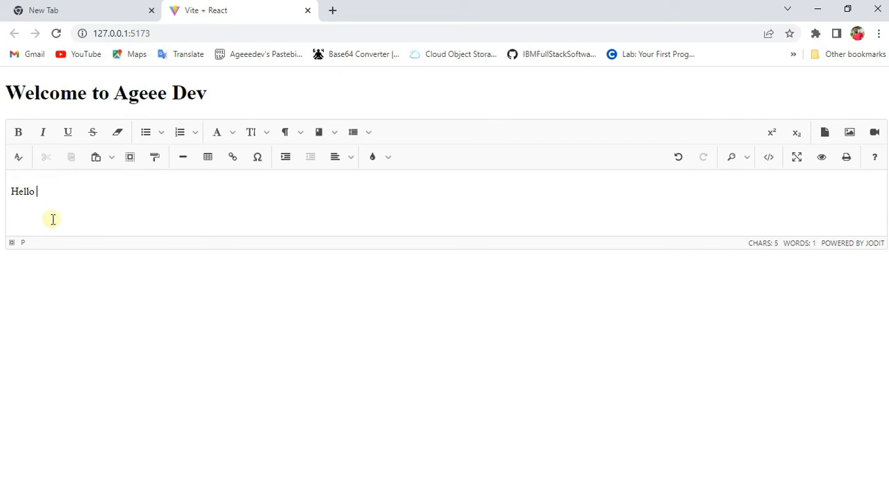
pyautogui.click(18, 132)
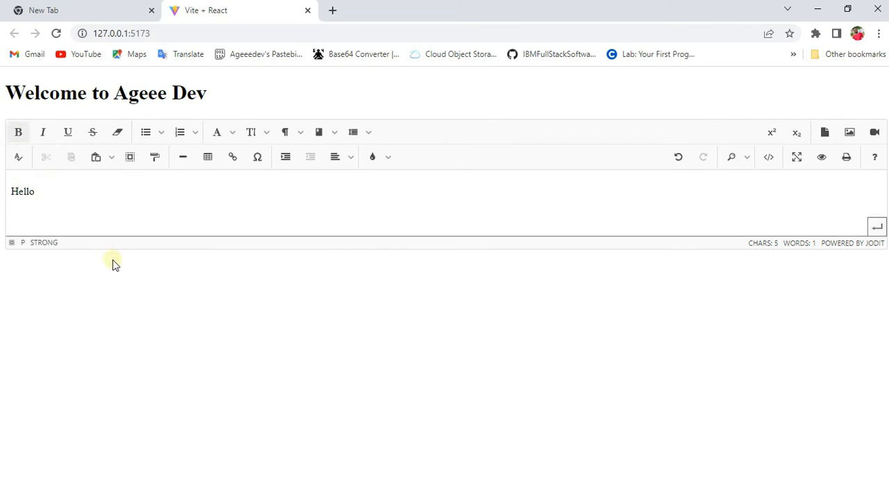
pyautogui.write('wor')
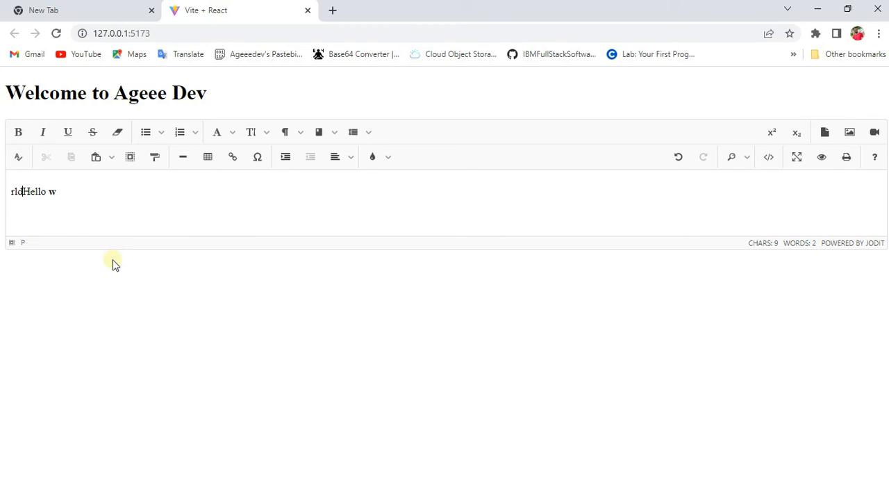
pyautogui.press('BackSpace')
pyautogui.press('End')
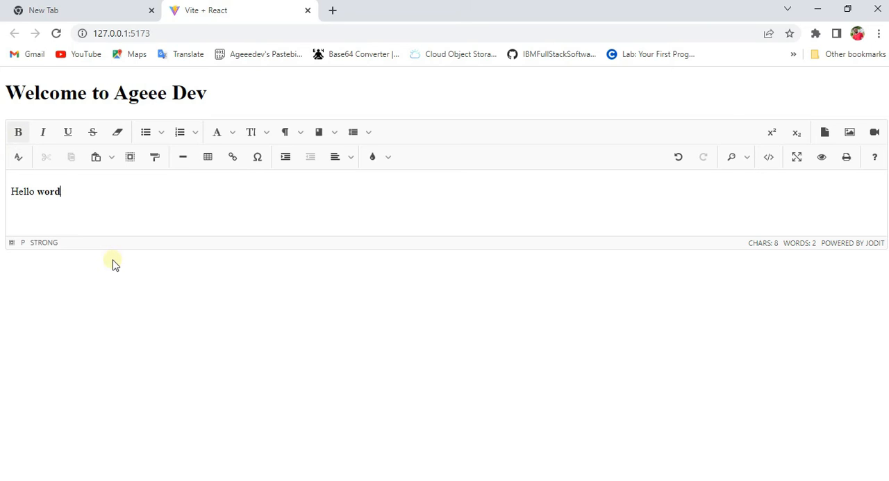
pyautogui.write('lf')
pyautogui.press('BackSpace')
pyautogui.write('d')
pyautogui.moveTo(35, 192); pyautogui.dragTo(11, 189)
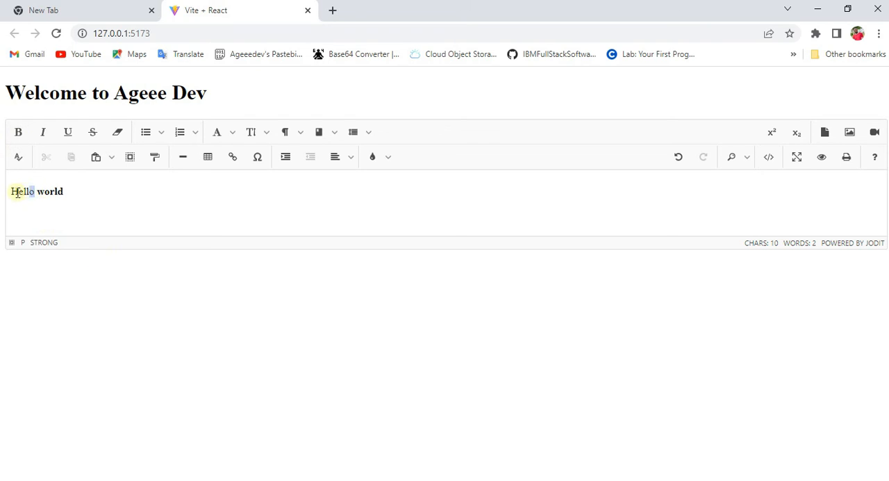
# Make Hello italic and underline world in the editor.
pyautogui.click(43, 132)
pyautogui.click(66, 192)
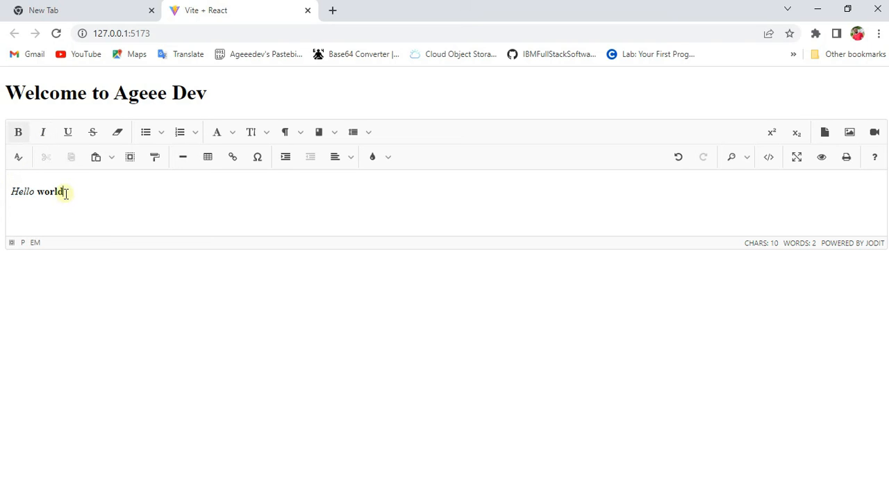
pyautogui.moveTo(66, 191); pyautogui.dragTo(37, 191)
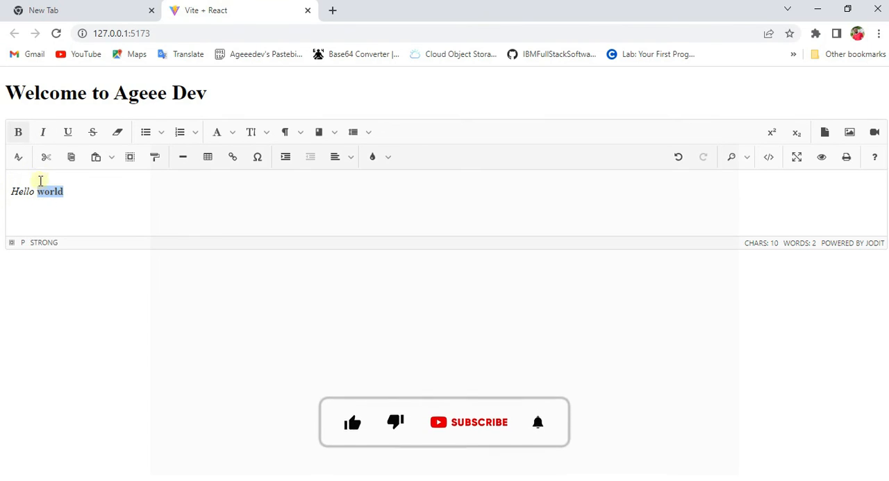
pyautogui.click(68, 132)
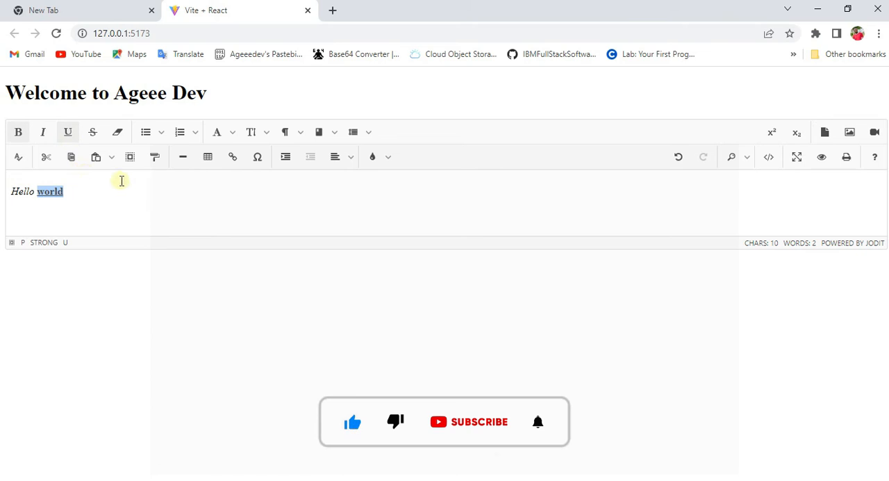
pyautogui.click(106, 194)
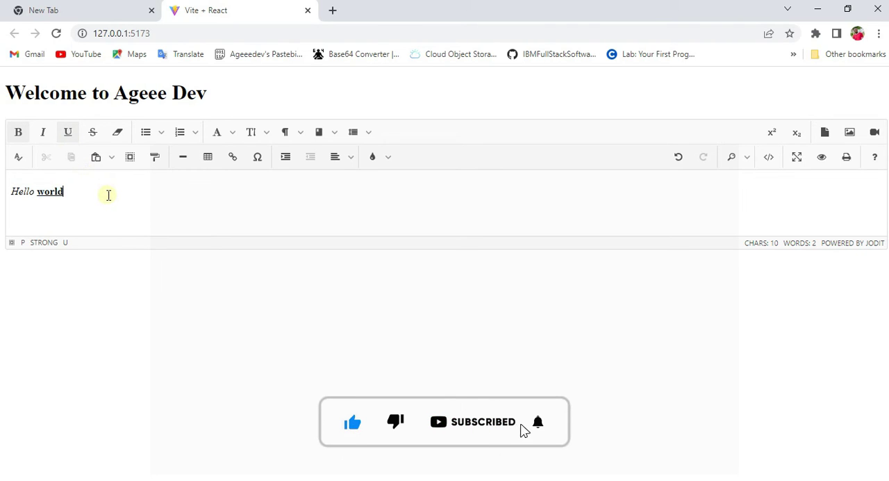
# Turn Hello world into a numbered list item.
pyautogui.click(180, 132)
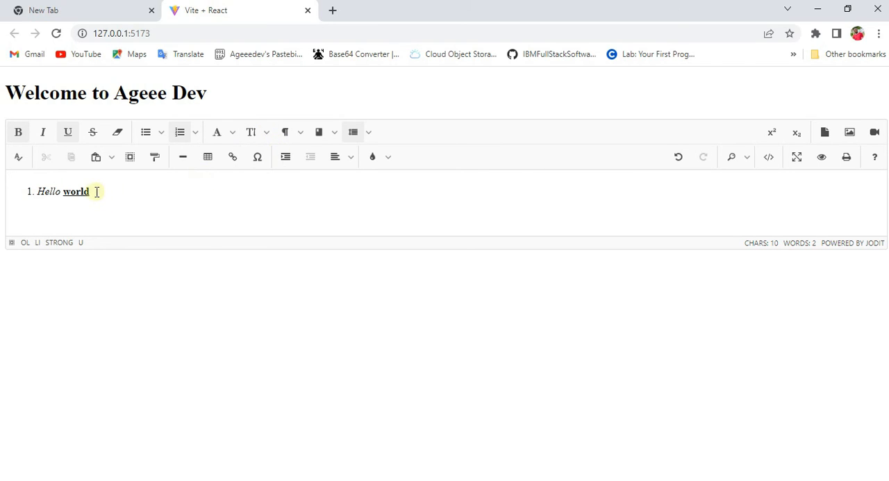
pyautogui.moveTo(96, 190); pyautogui.dragTo(33, 191)
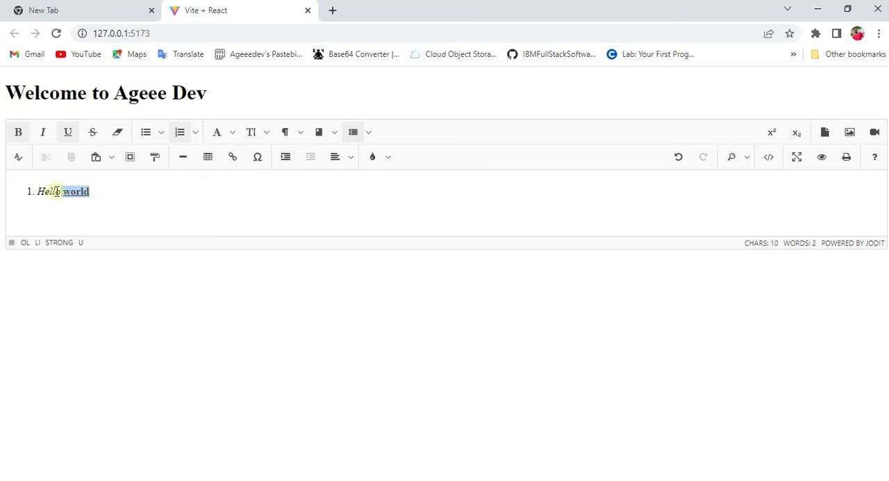
pyautogui.click(236, 210)
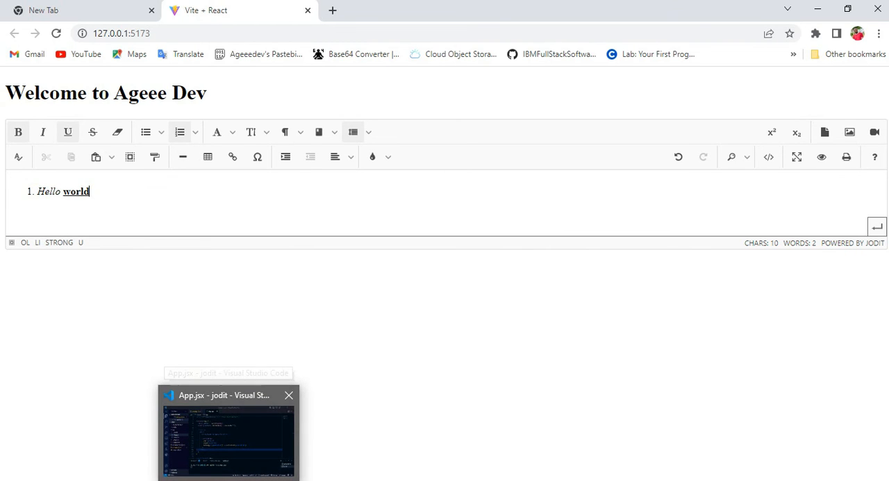
# Add <div>{content}</div> below the JoditEditor, save App.jsx and switch to Chrome.
pyautogui.click(228, 438)
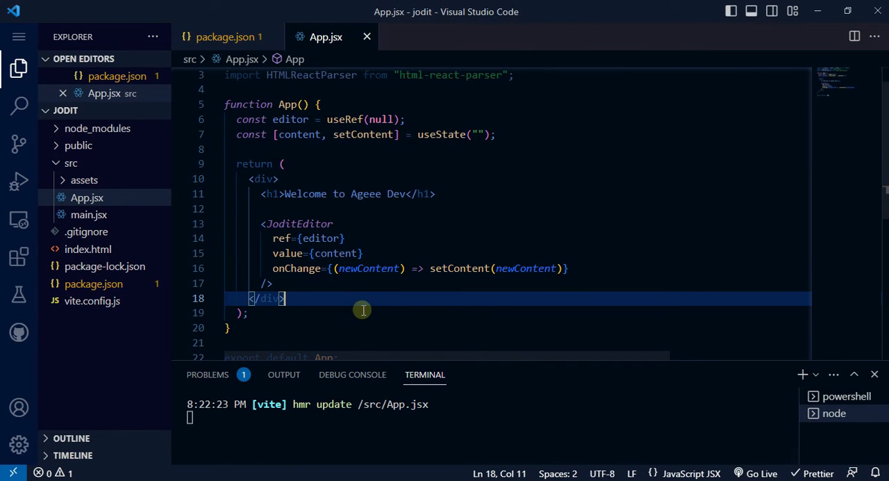
pyautogui.click(330, 285)
pyautogui.press('Return')
pyautogui.press('Return')
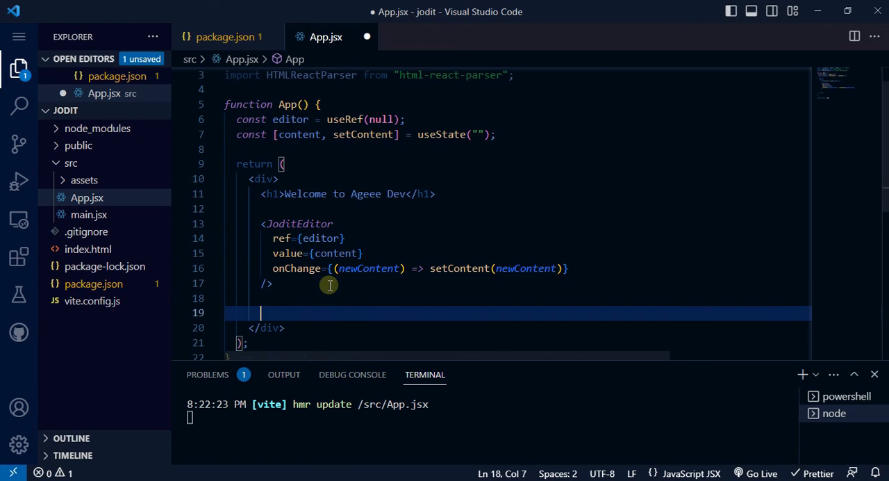
pyautogui.write('<div')
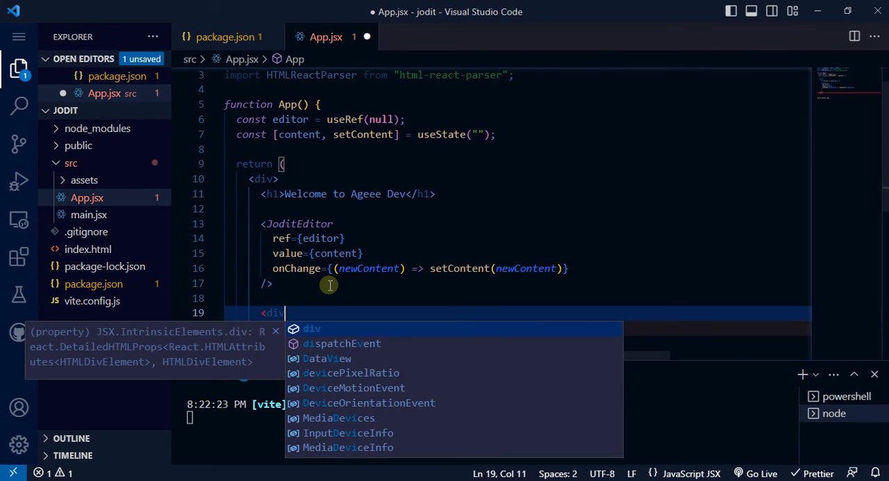
pyautogui.write('></div>{')
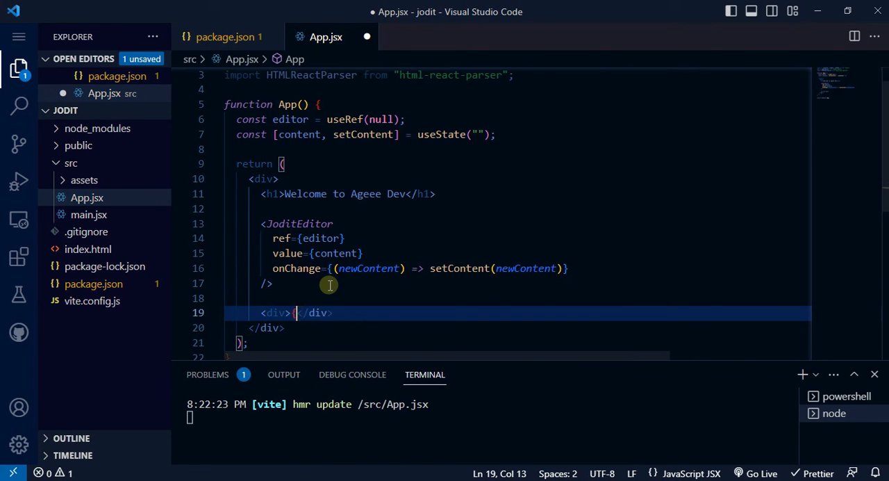
pyautogui.write('con')
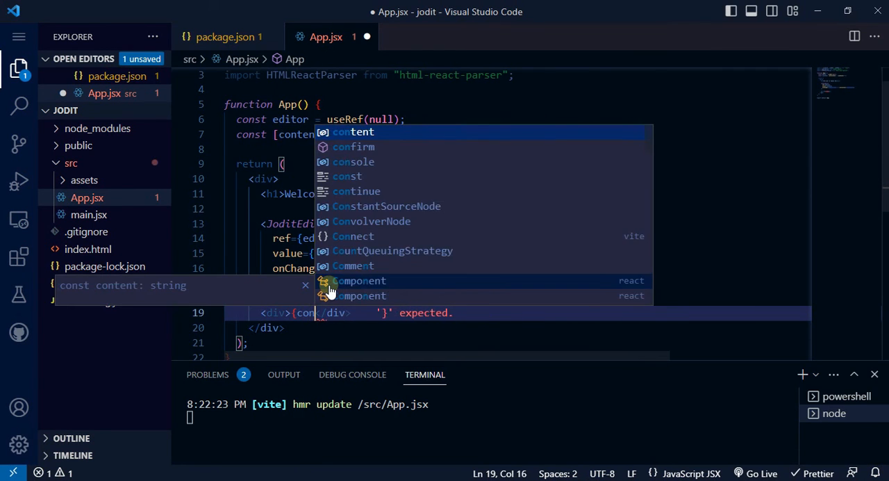
pyautogui.write('tent')
pyautogui.press('Return')
pyautogui.write('}')
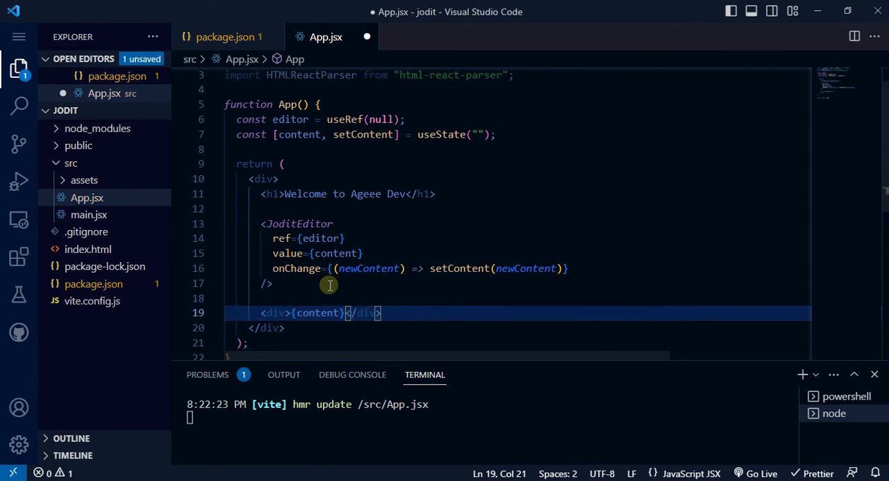
pyautogui.hotkey('ctrl', 's')
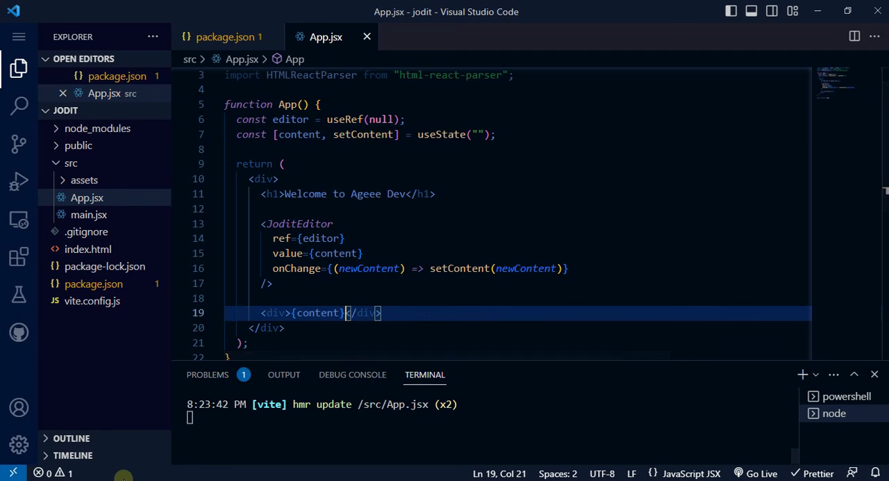
pyautogui.hotkey('alt', 'Tab')
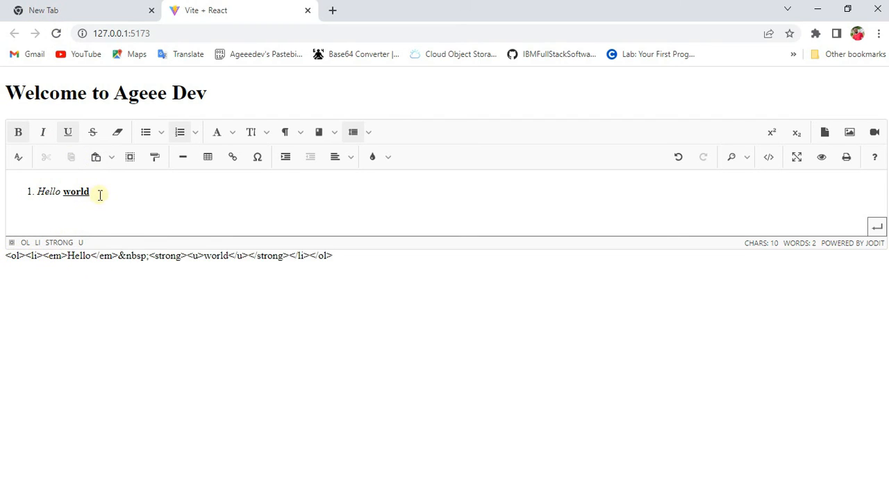
# Inspect the raw HTML string shown under the editor, then return to App.jsx.
pyautogui.moveTo(445, 219)
pyautogui.click(25, 258)
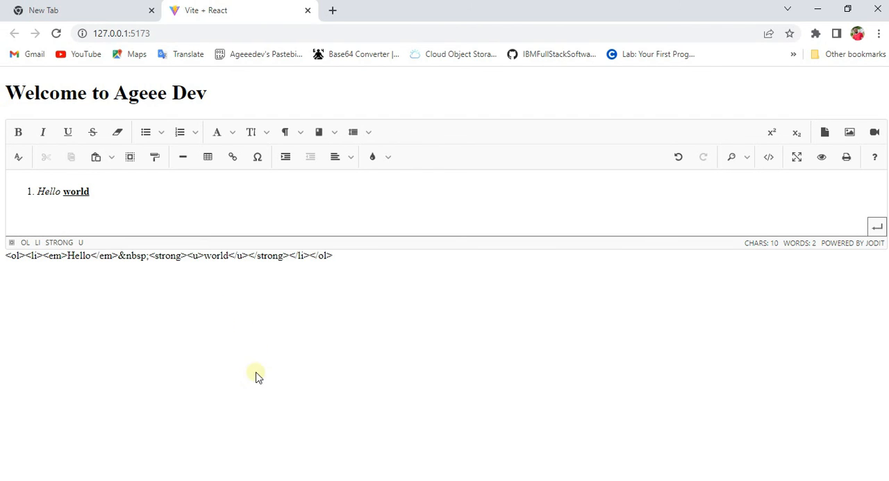
pyautogui.hotkey('alt', 'Tab')
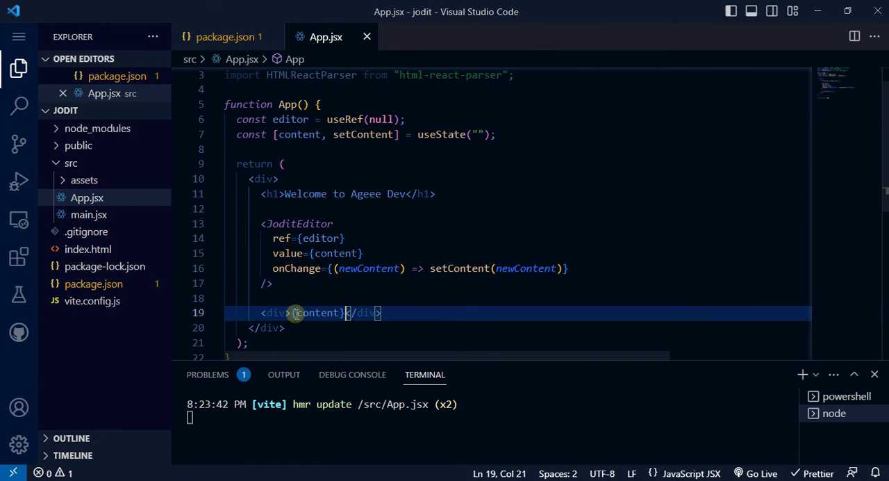
# Replace the div's content with HTMLReactParser(content), save App.jsx and switch to the browser.
pyautogui.click(295, 312)
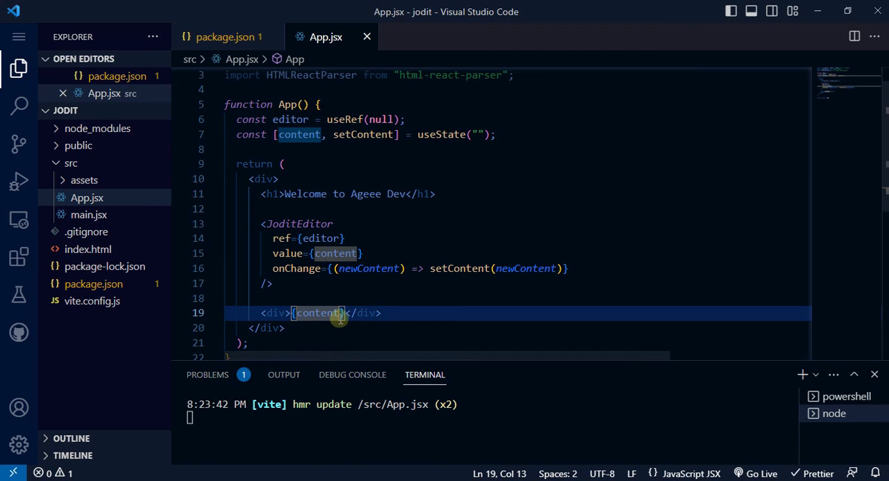
pyautogui.doubleClick(326, 312)
pyautogui.write('c')
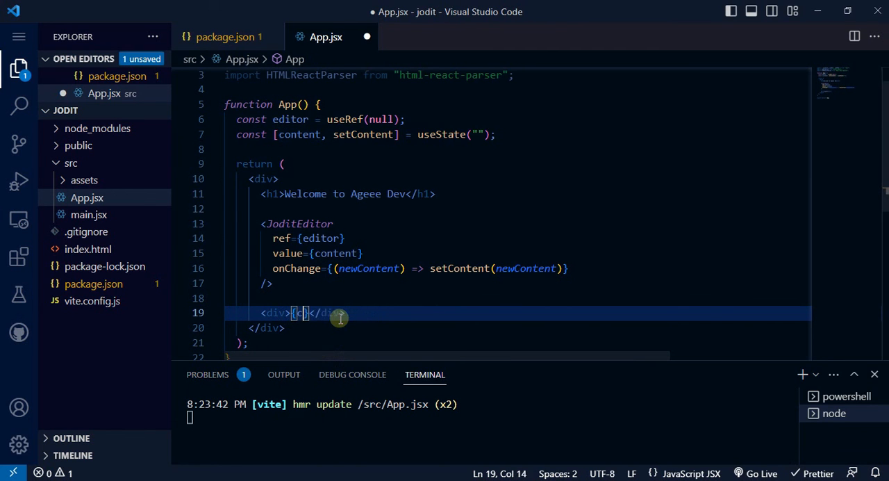
pyautogui.press('BackSpace')
pyautogui.write('H')
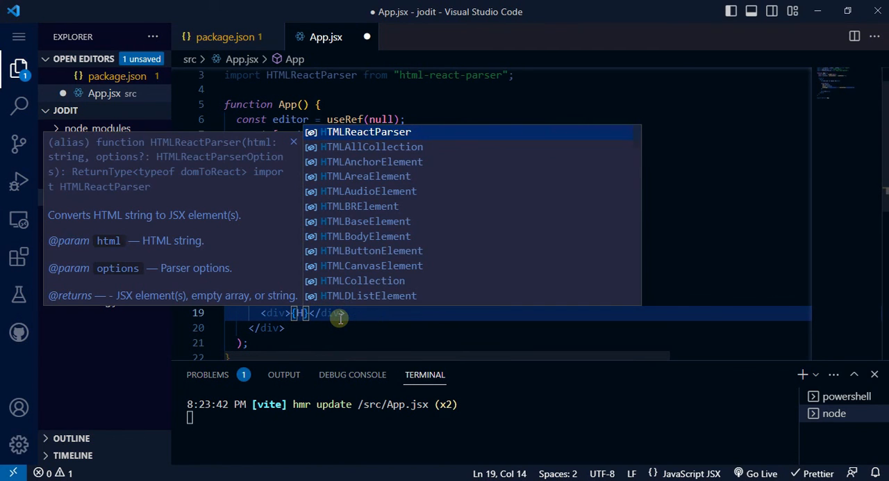
pyautogui.write('TML')
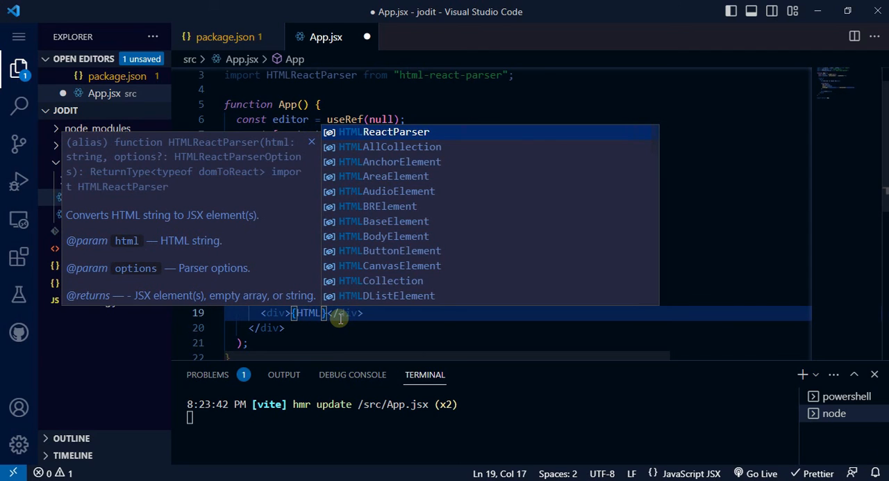
pyautogui.write('React')
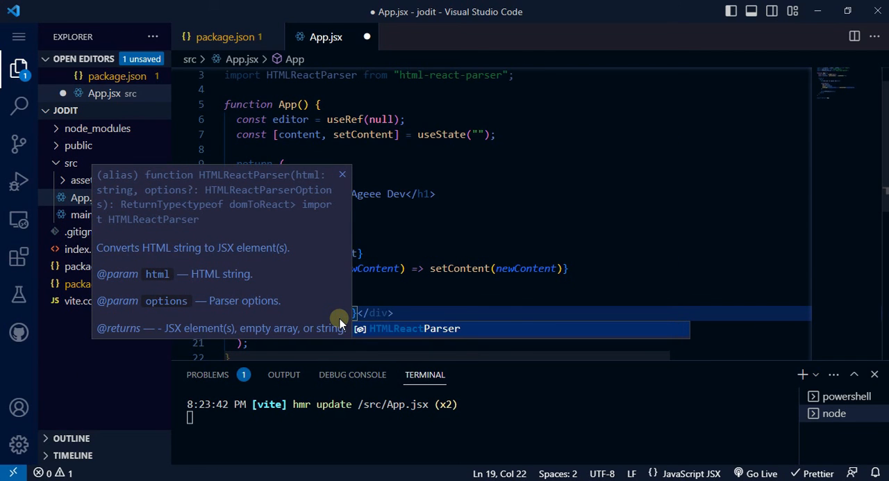
pyautogui.write('Parser')
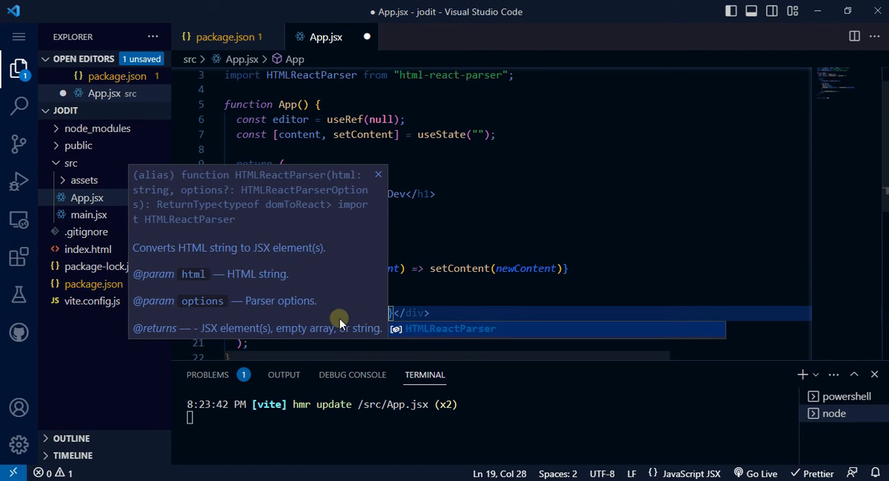
pyautogui.press('Escape')
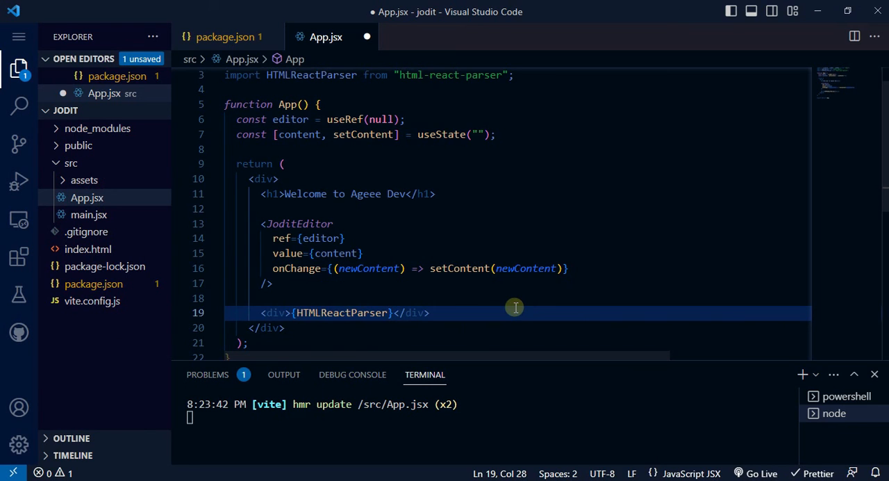
pyautogui.rightClick(417, 305)
pyautogui.click(391, 313)
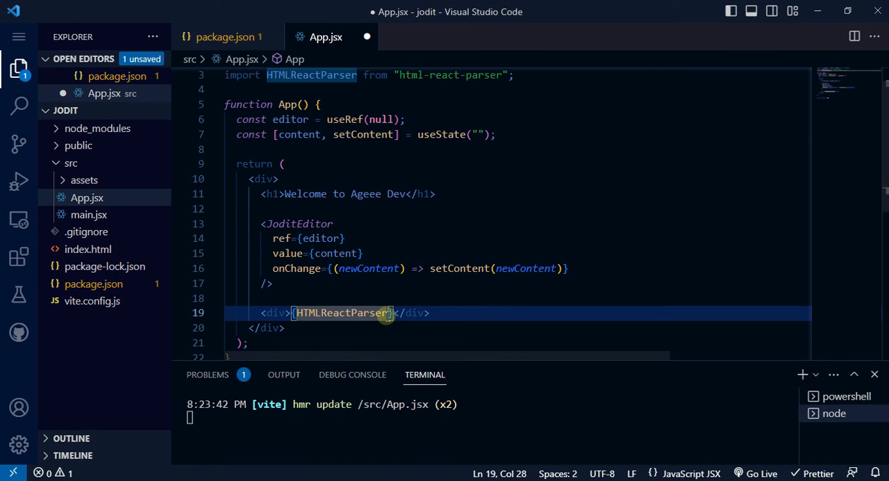
pyautogui.write('(')
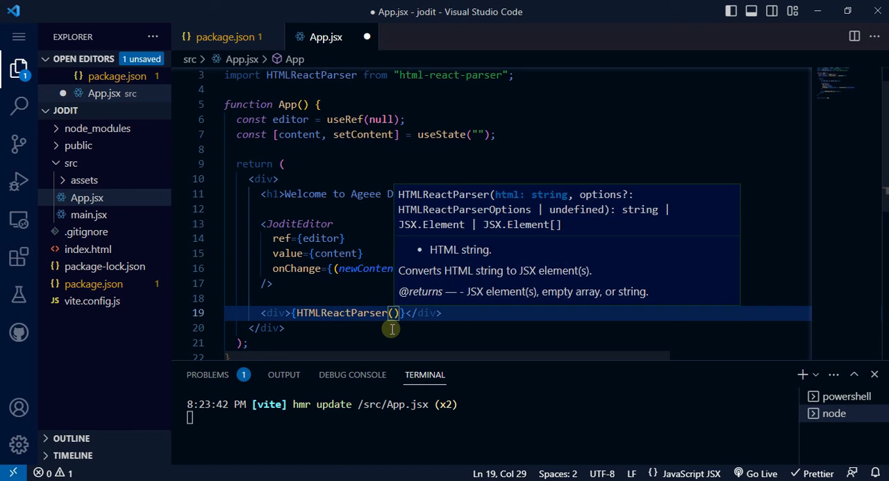
pyautogui.write('content')
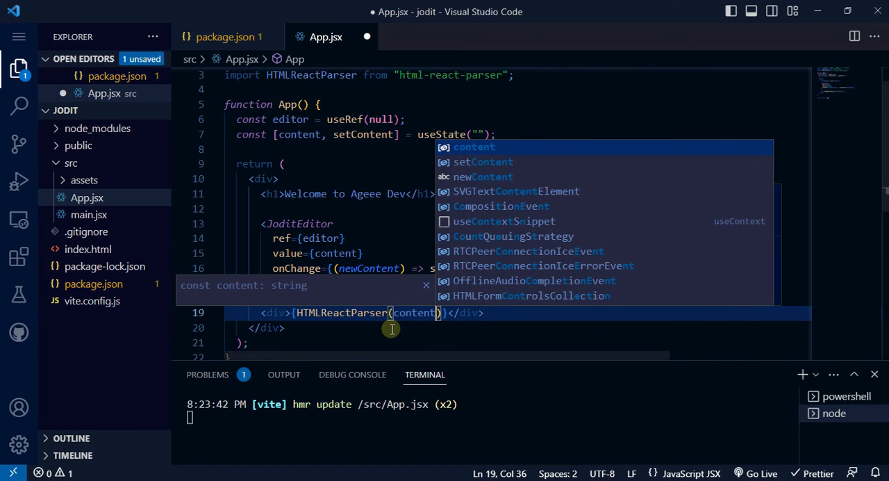
pyautogui.click(501, 312)
pyautogui.hotkey('ctrl', 's')
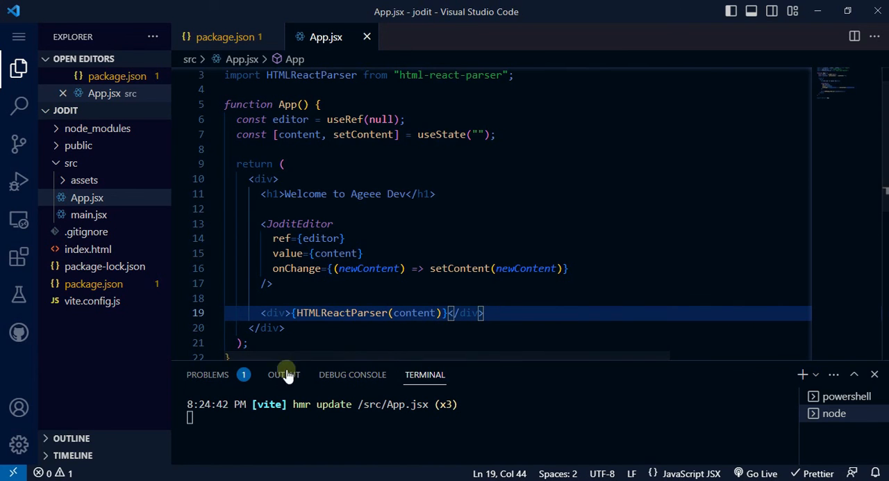
pyautogui.hotkey('alt', 'Tab')
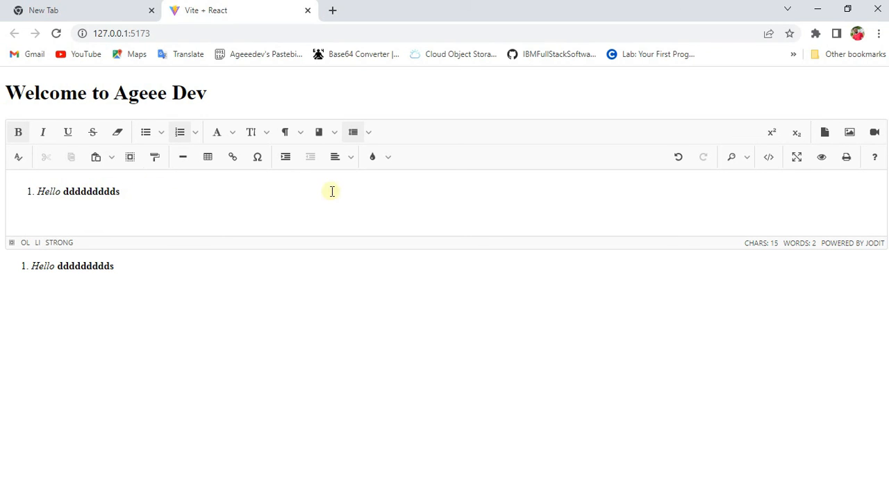
# Briefly open and cancel the Insert Image popup while editing the list item text.
pyautogui.click(849, 132)
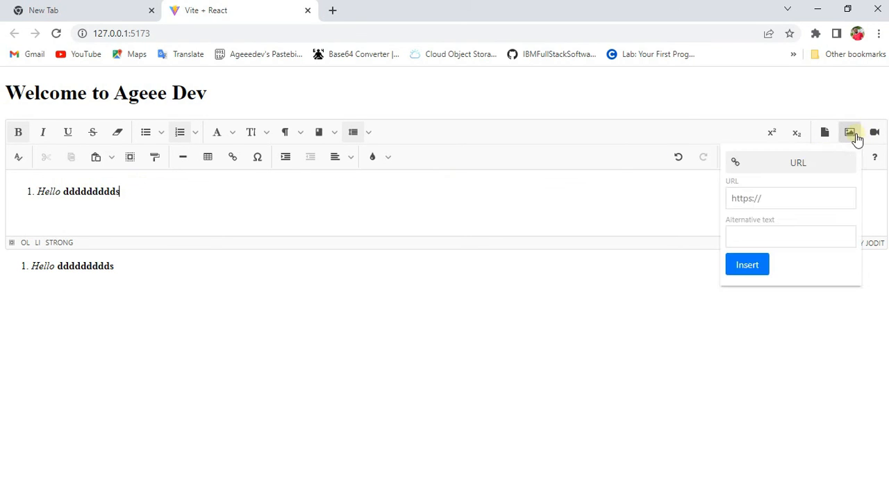
pyautogui.moveTo(708, 225)
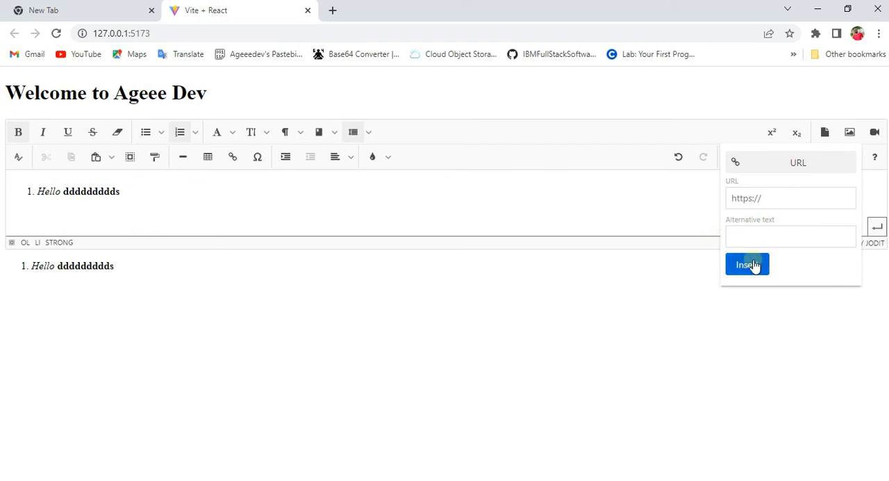
pyautogui.click(510, 202)
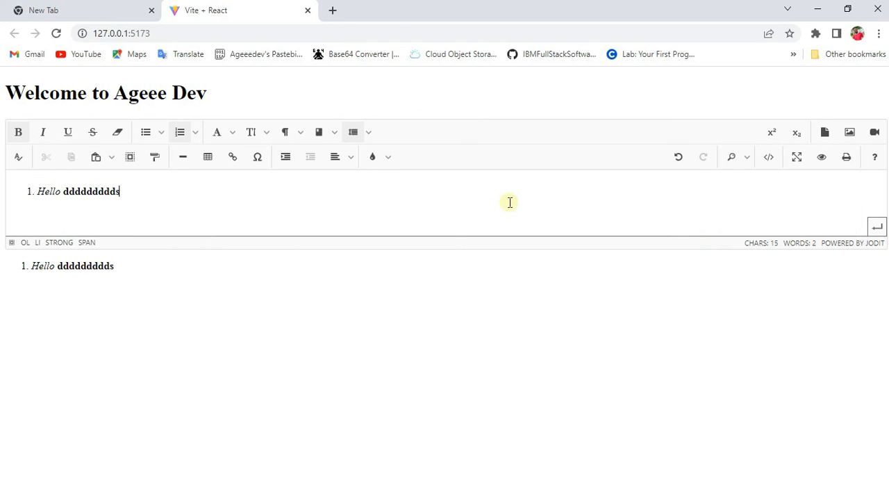